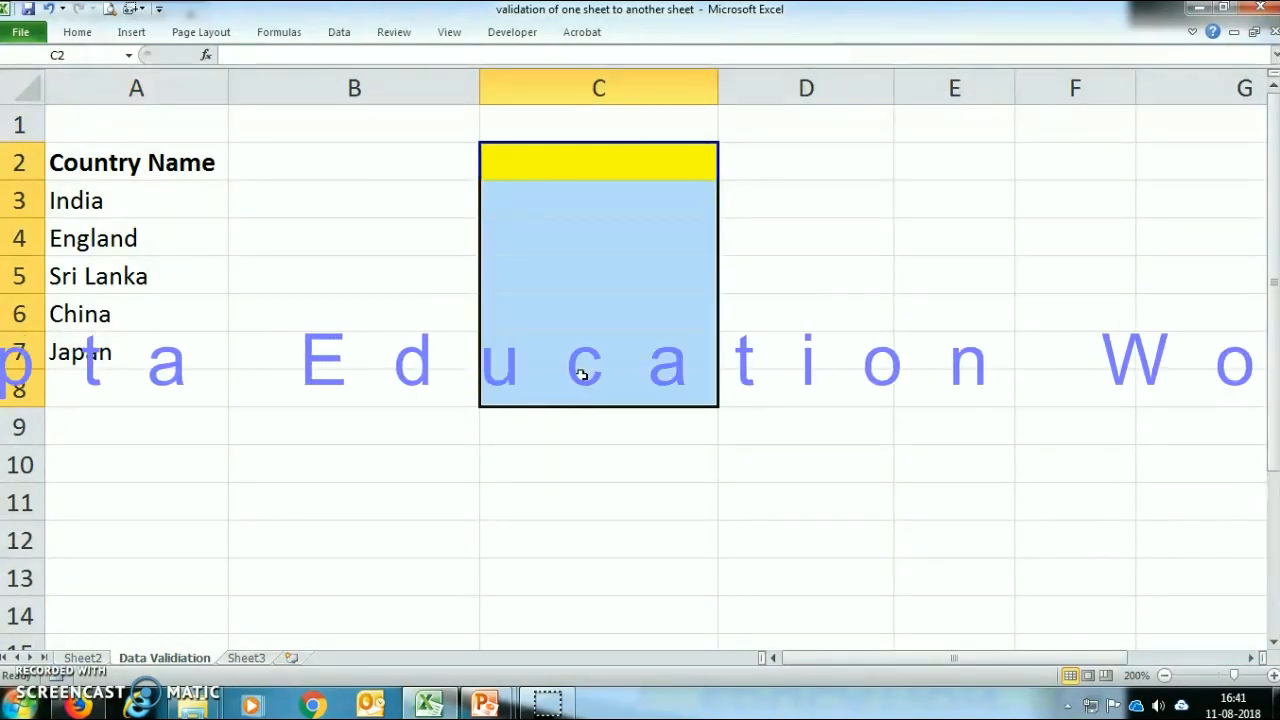
Step: Define the workbook-level name Country_Name for the country cells A3:A7 on the Data Validiation sheet
{"action": "left_click_drag", "start_coordinate": [185, 195], "coordinate": [158, 385]}
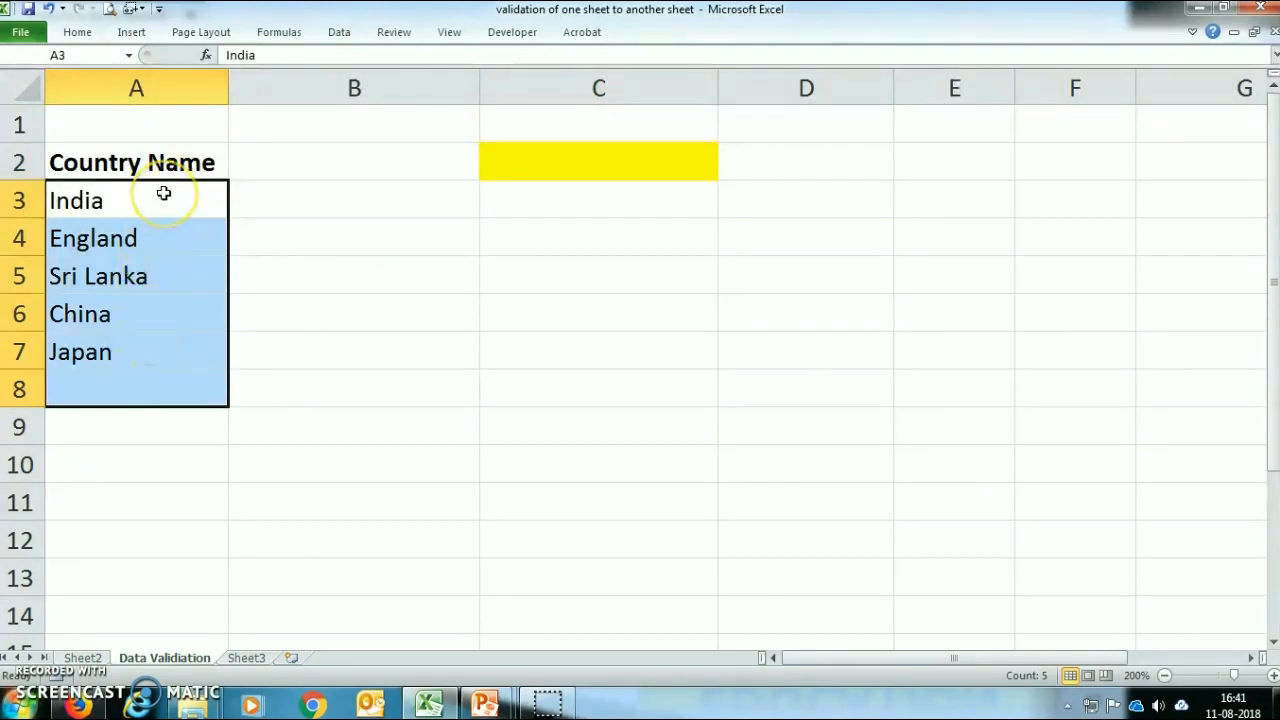
{"action": "left_click_drag", "start_coordinate": [163, 193], "coordinate": [163, 352]}
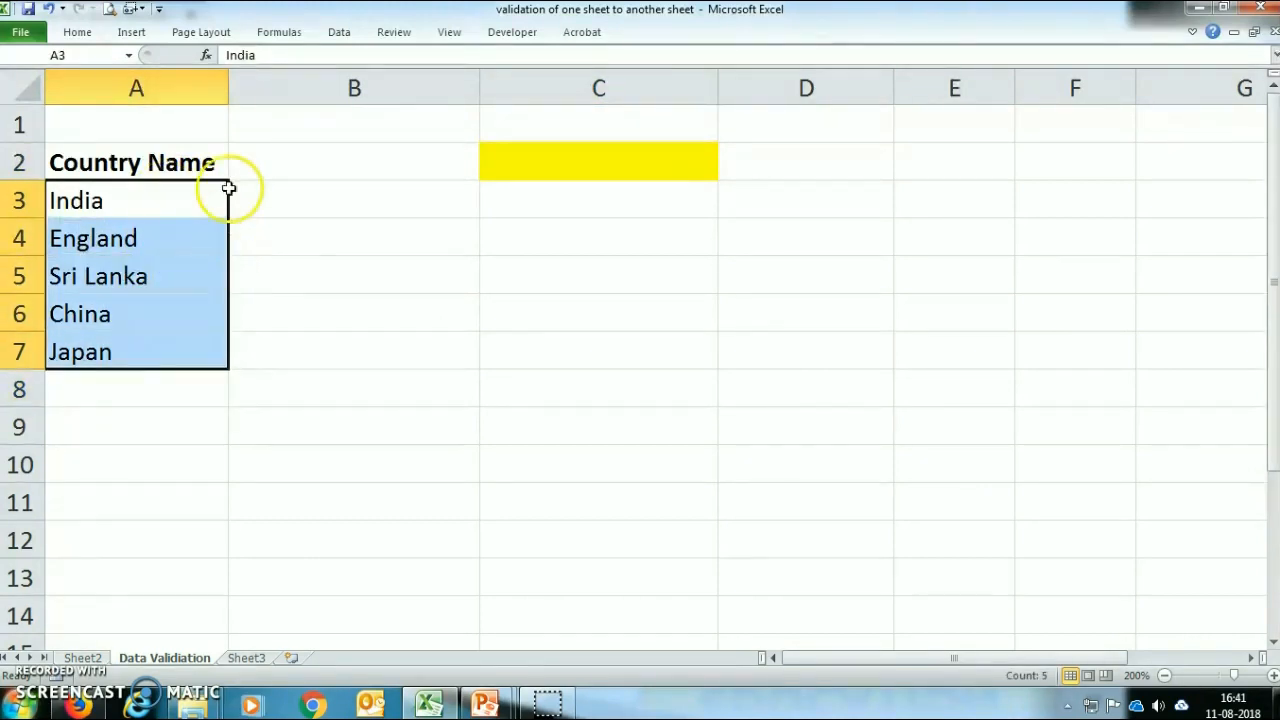
{"action": "left_click", "coordinate": [280, 32]}
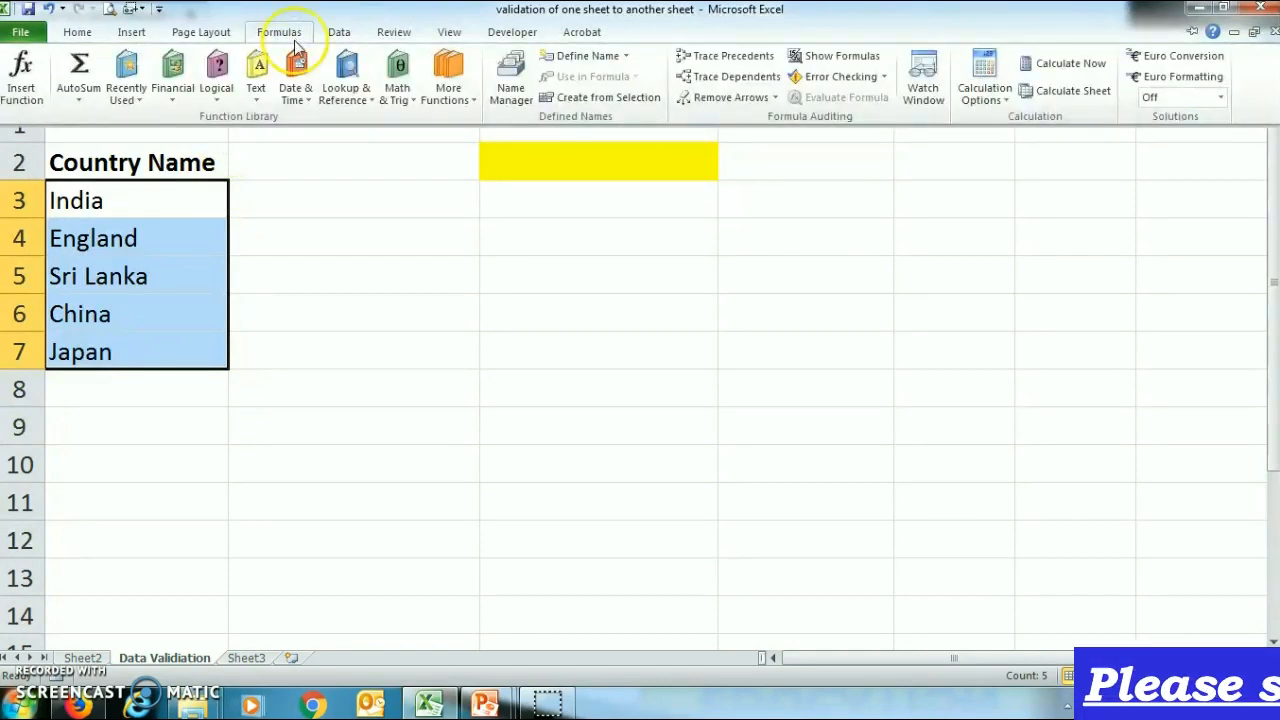
{"action": "left_click", "coordinate": [508, 100]}
{"action": "left_click", "coordinate": [172, 82]}
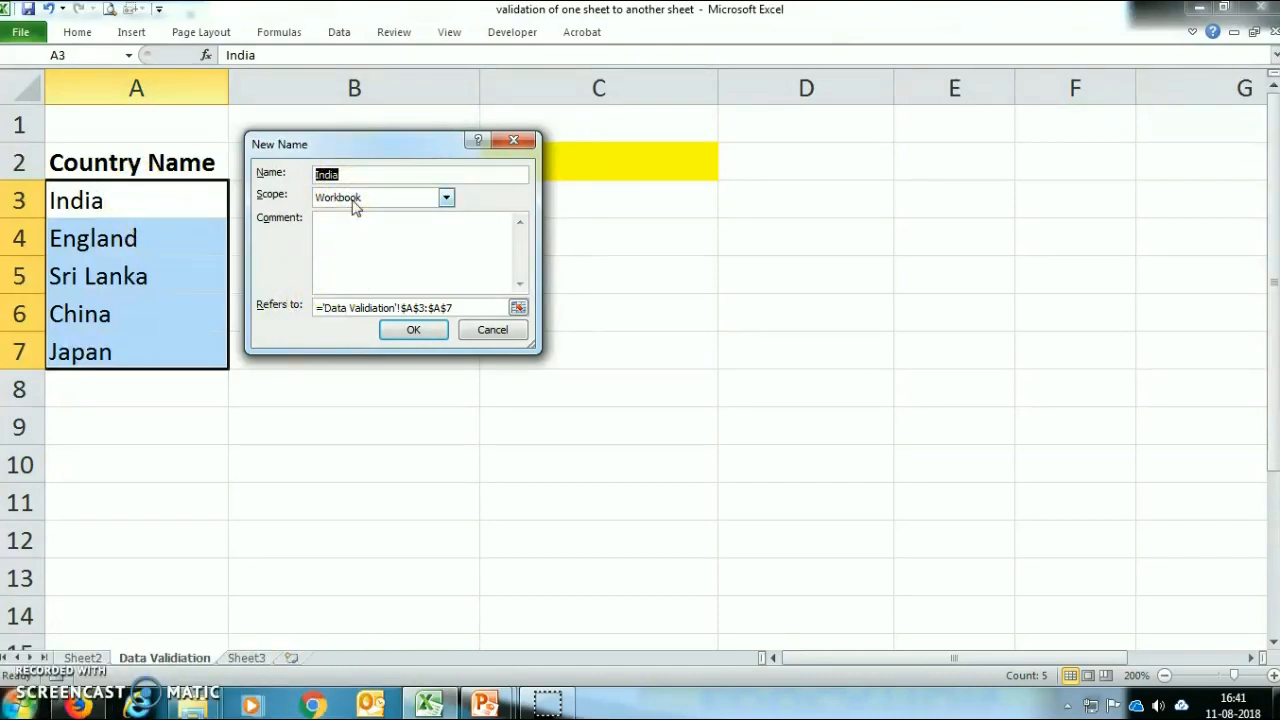
{"action": "type", "text": "ry_Name"}
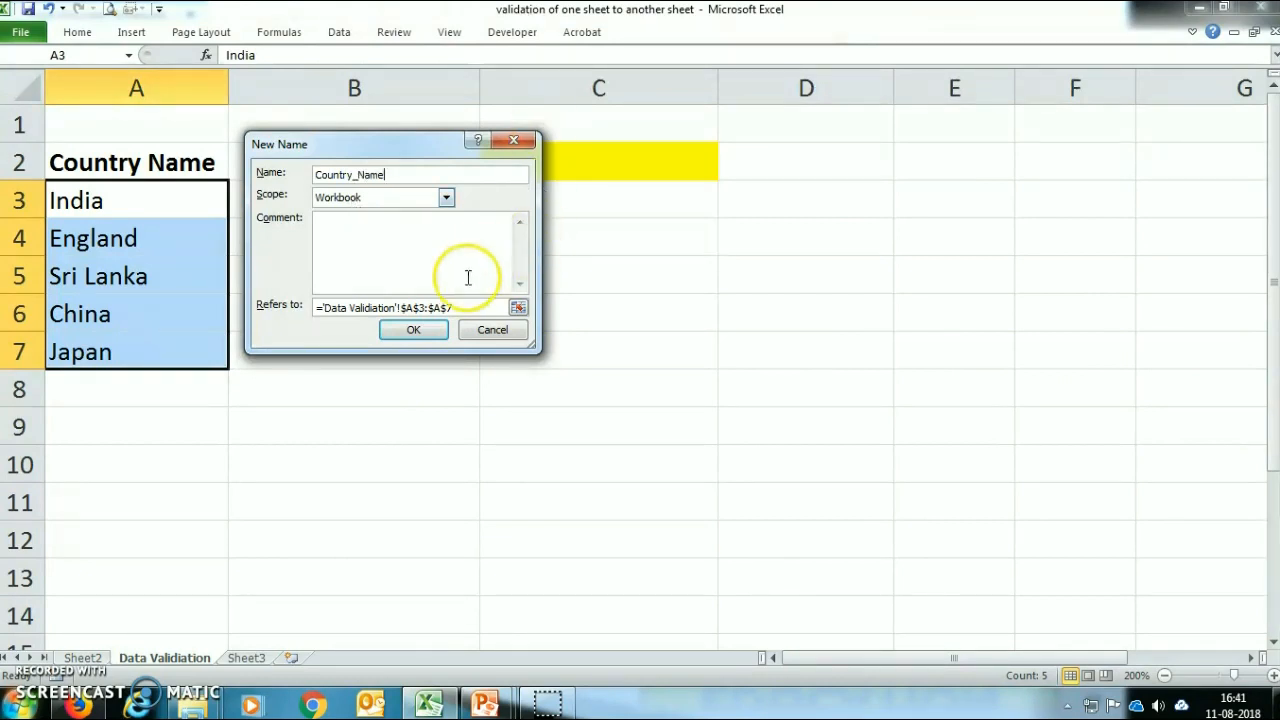
{"action": "left_click", "coordinate": [415, 336]}
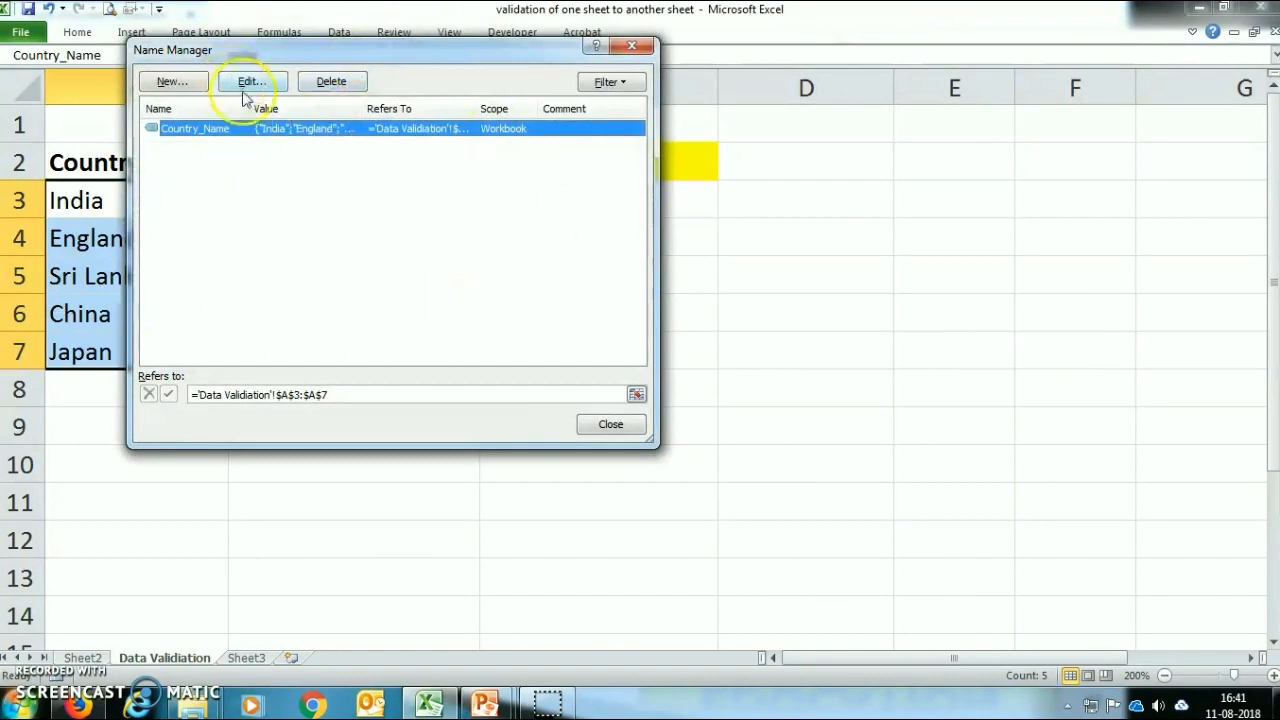
{"action": "left_click", "coordinate": [610, 425]}
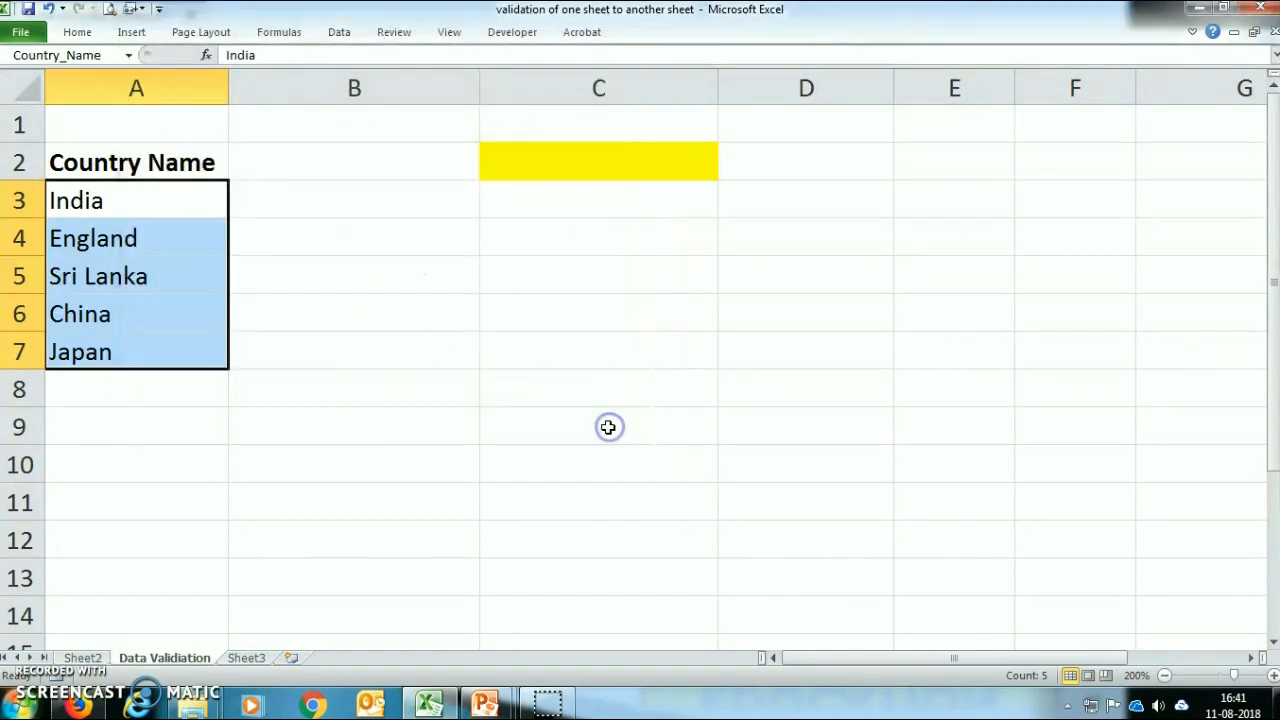
Step: Apply List data validation to the yellow cell C2 with the source =Country_Name
{"action": "left_click", "coordinate": [630, 169]}
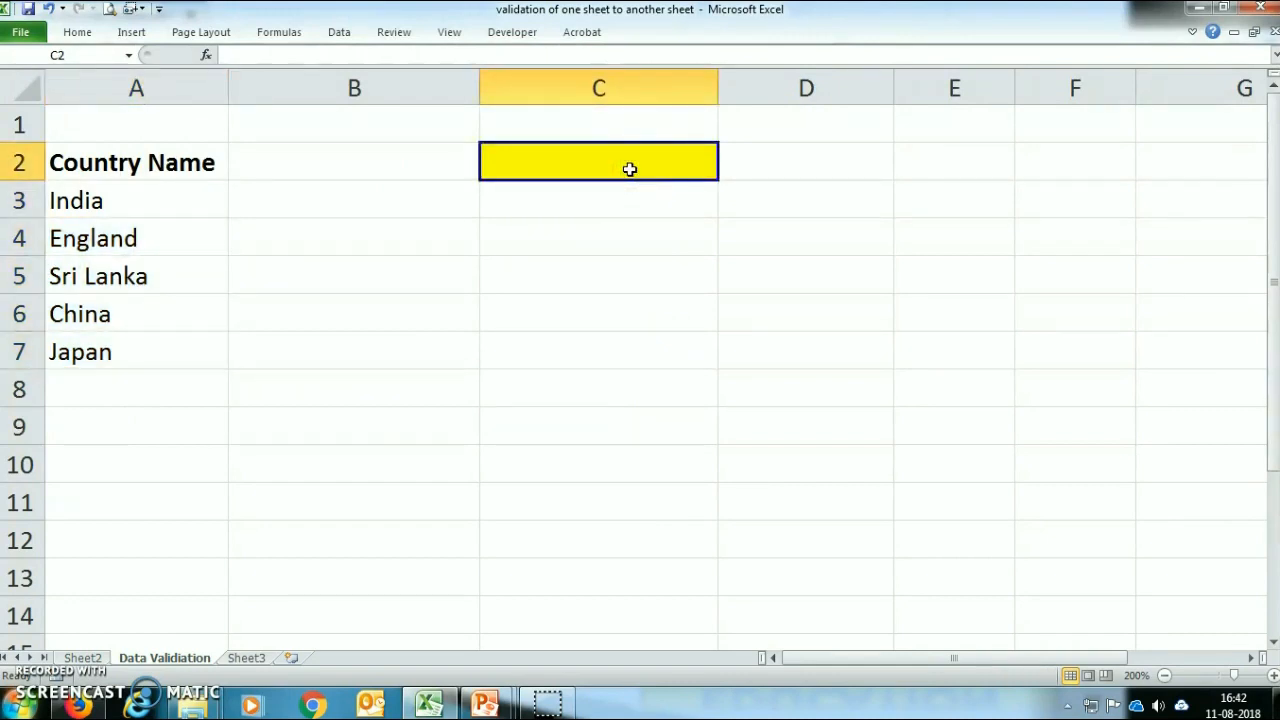
{"action": "left_click", "coordinate": [340, 34]}
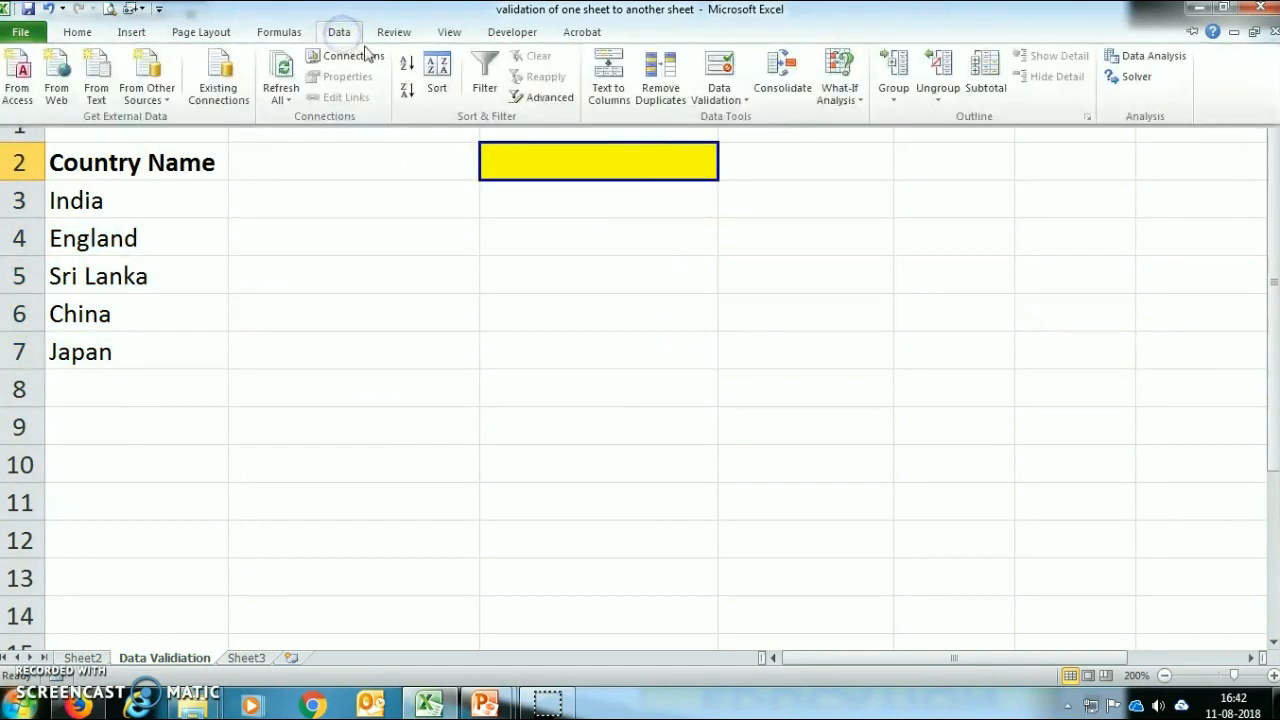
{"action": "left_click", "coordinate": [722, 100]}
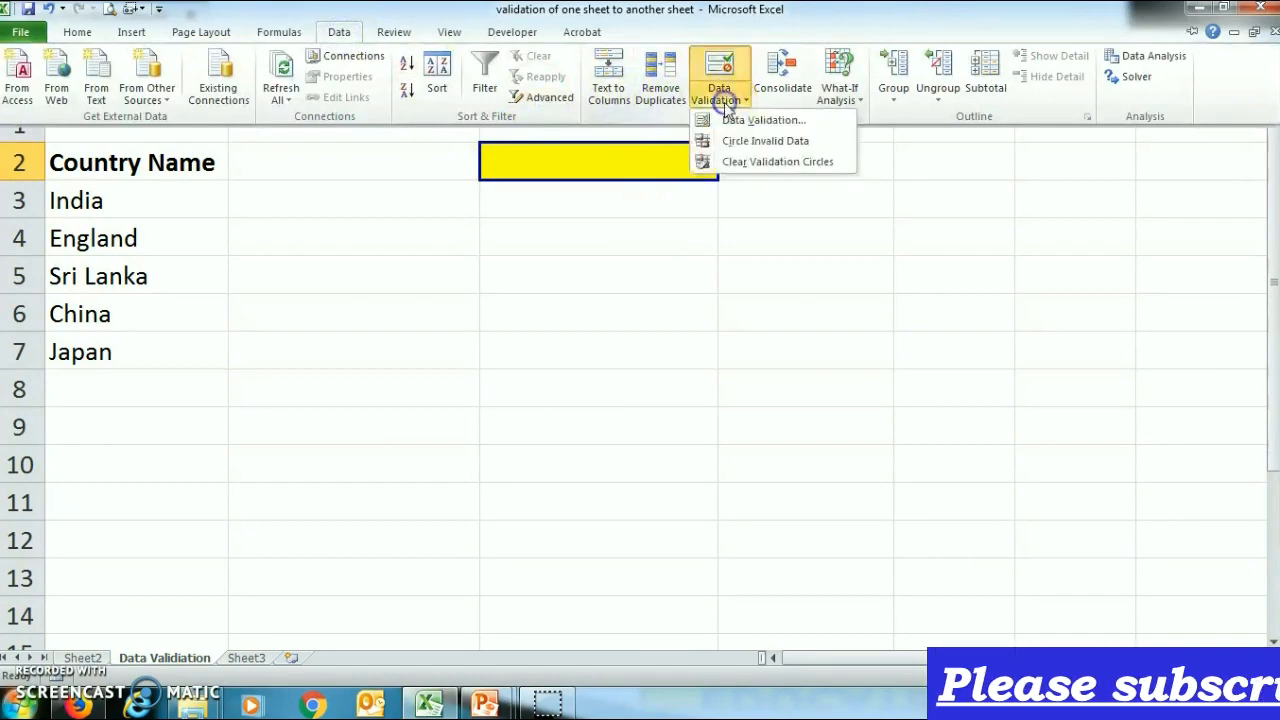
{"action": "left_click", "coordinate": [737, 119]}
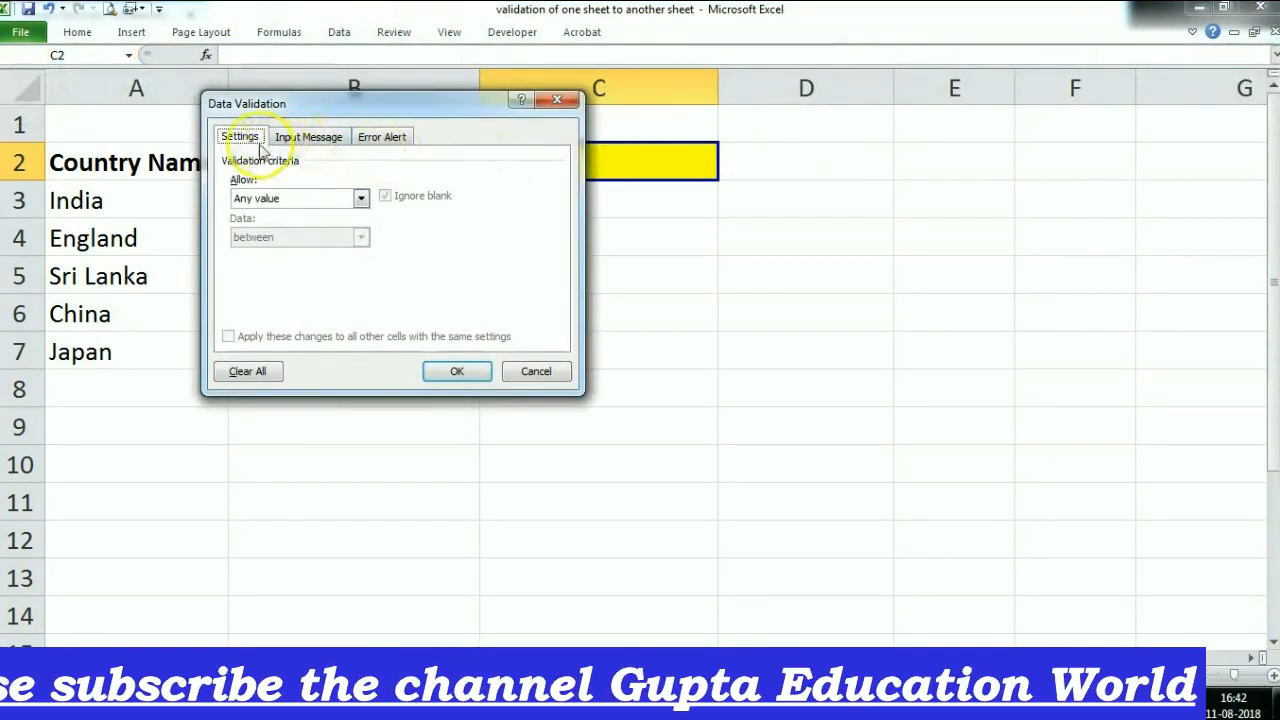
{"action": "left_click", "coordinate": [305, 199]}
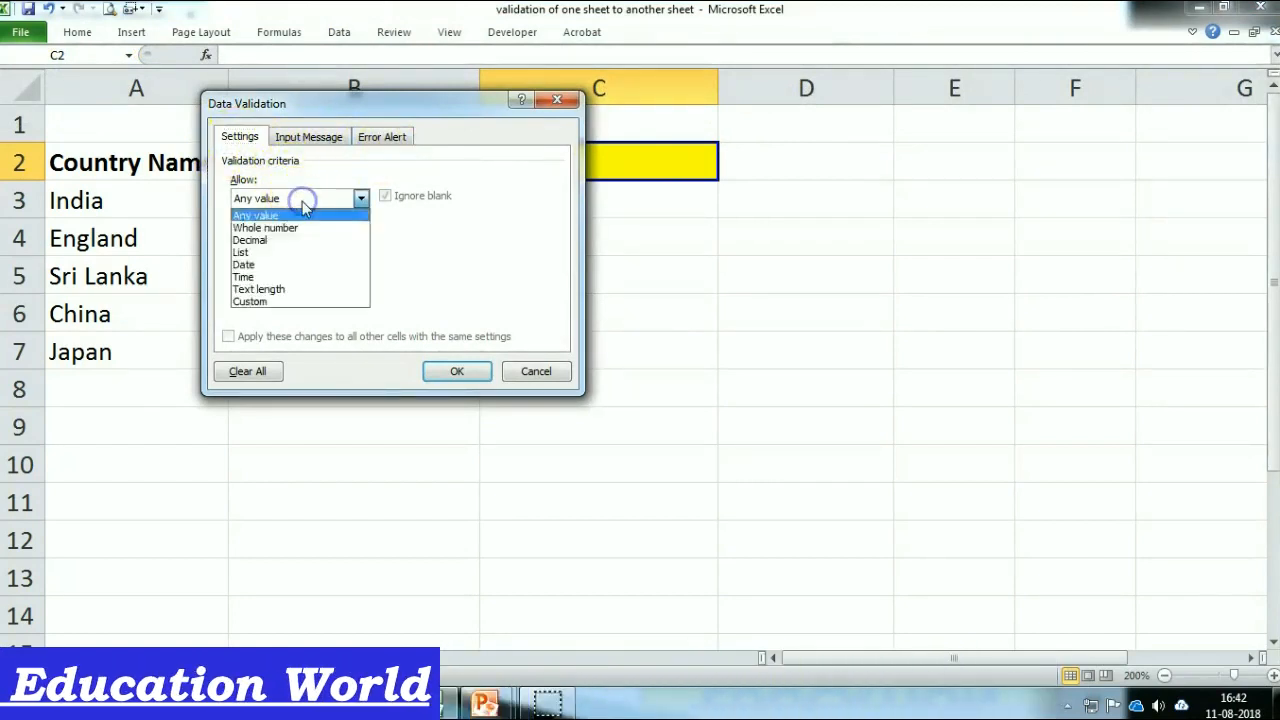
{"action": "left_click", "coordinate": [306, 255]}
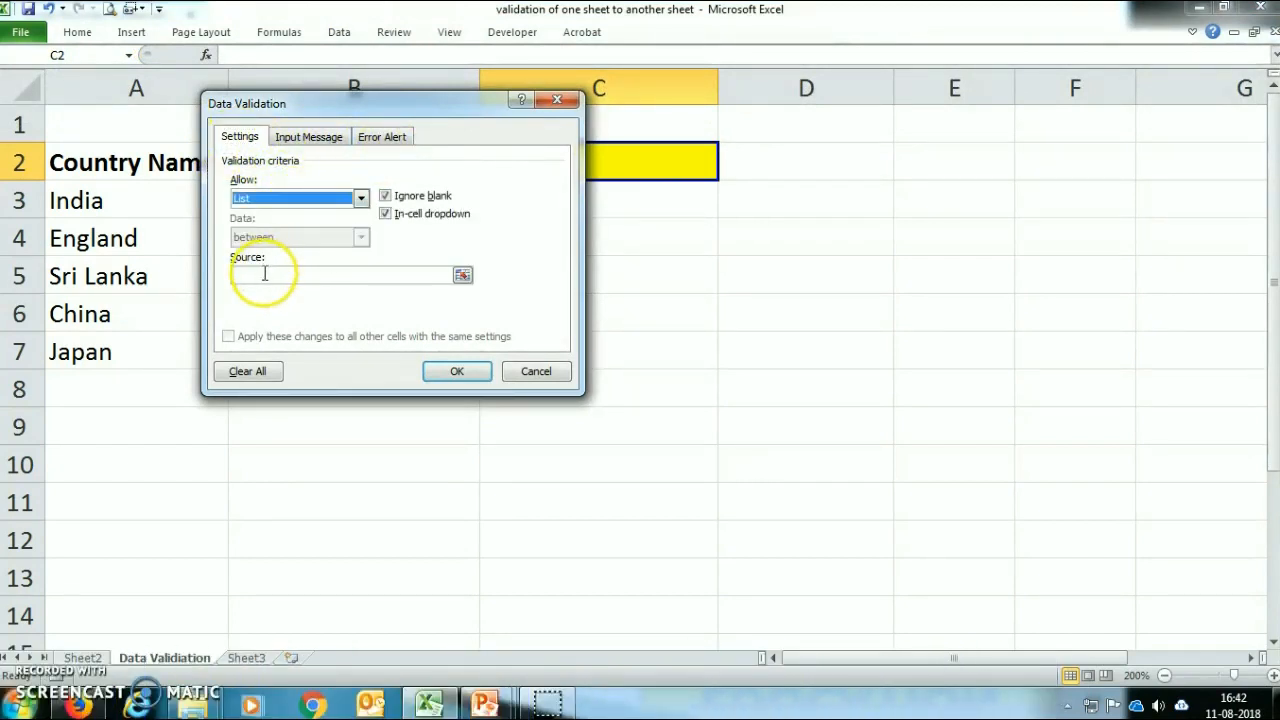
{"action": "left_click", "coordinate": [265, 274]}
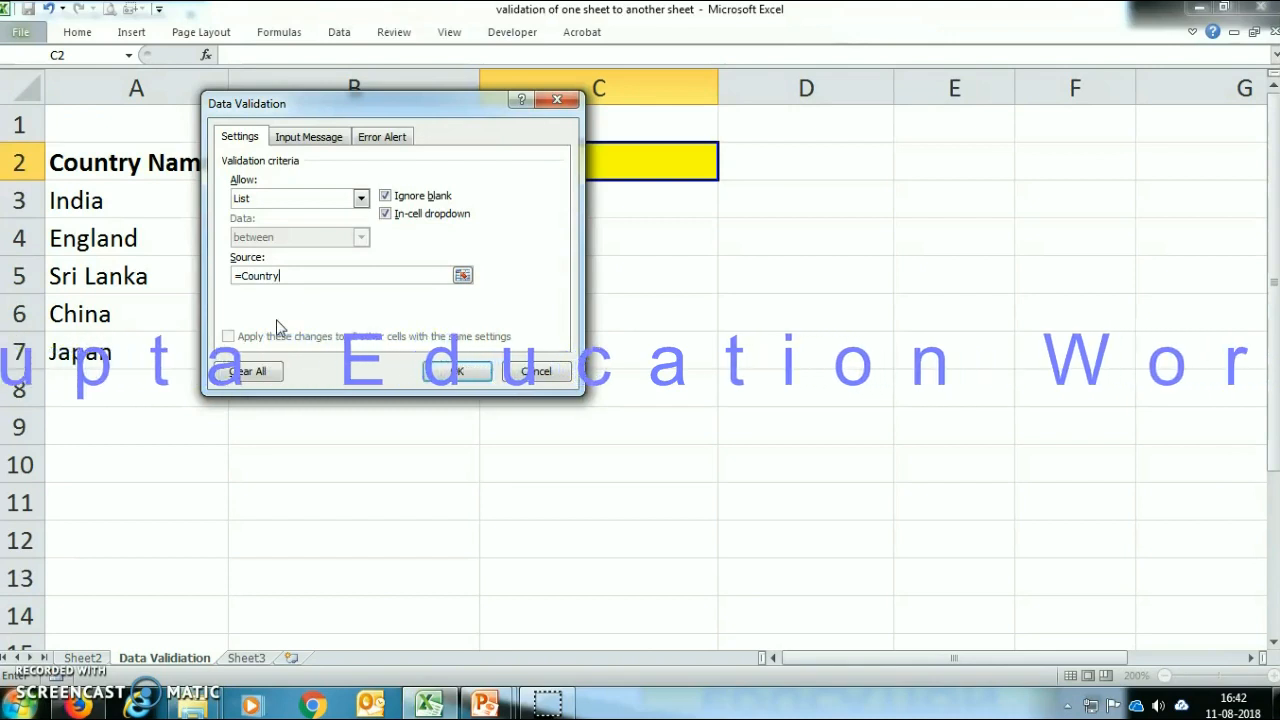
{"action": "type", "text": "_Name"}
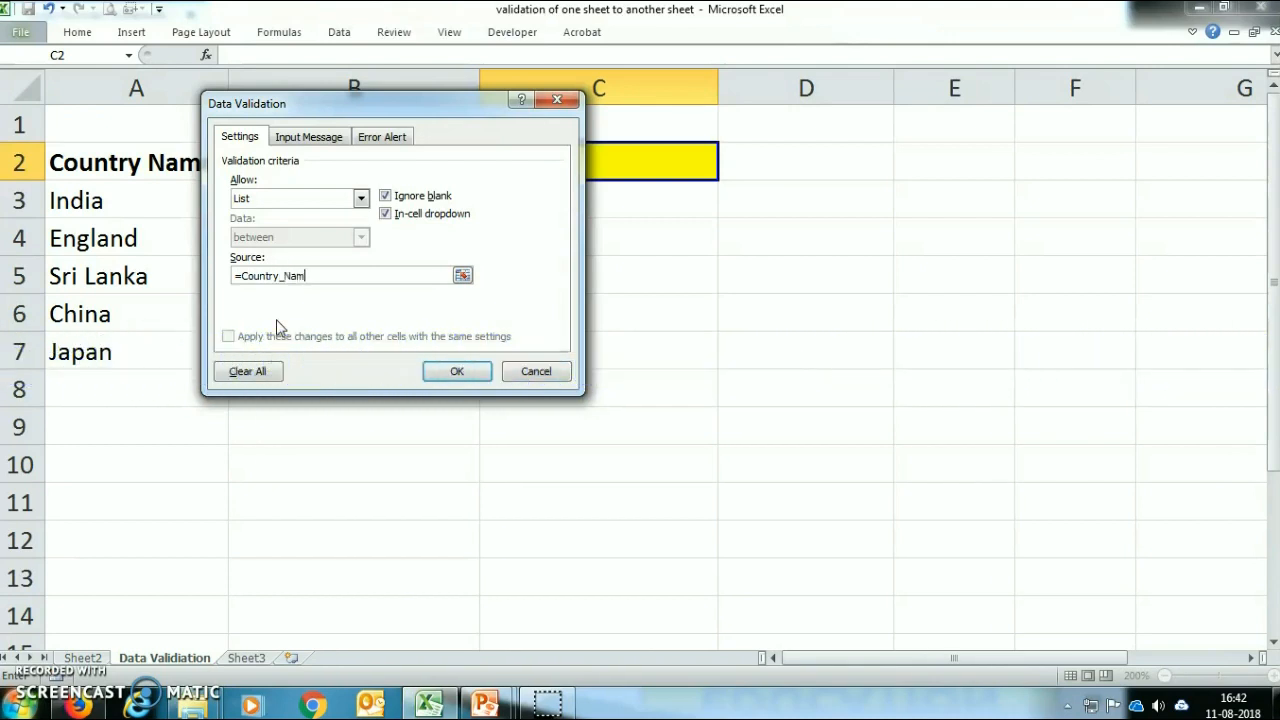
{"action": "left_click", "coordinate": [452, 372]}
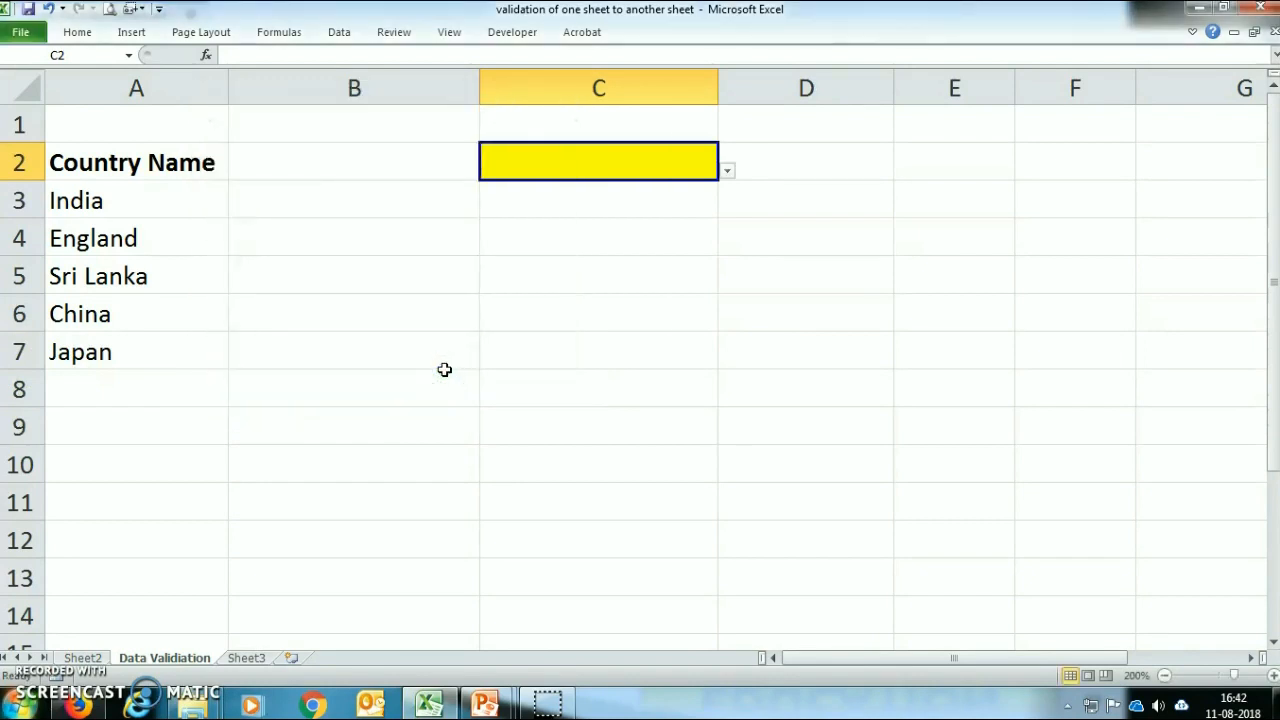
Step: Test the drop-down list in cell C2 by choosing India, followed by England
{"action": "left_click", "coordinate": [727, 172]}
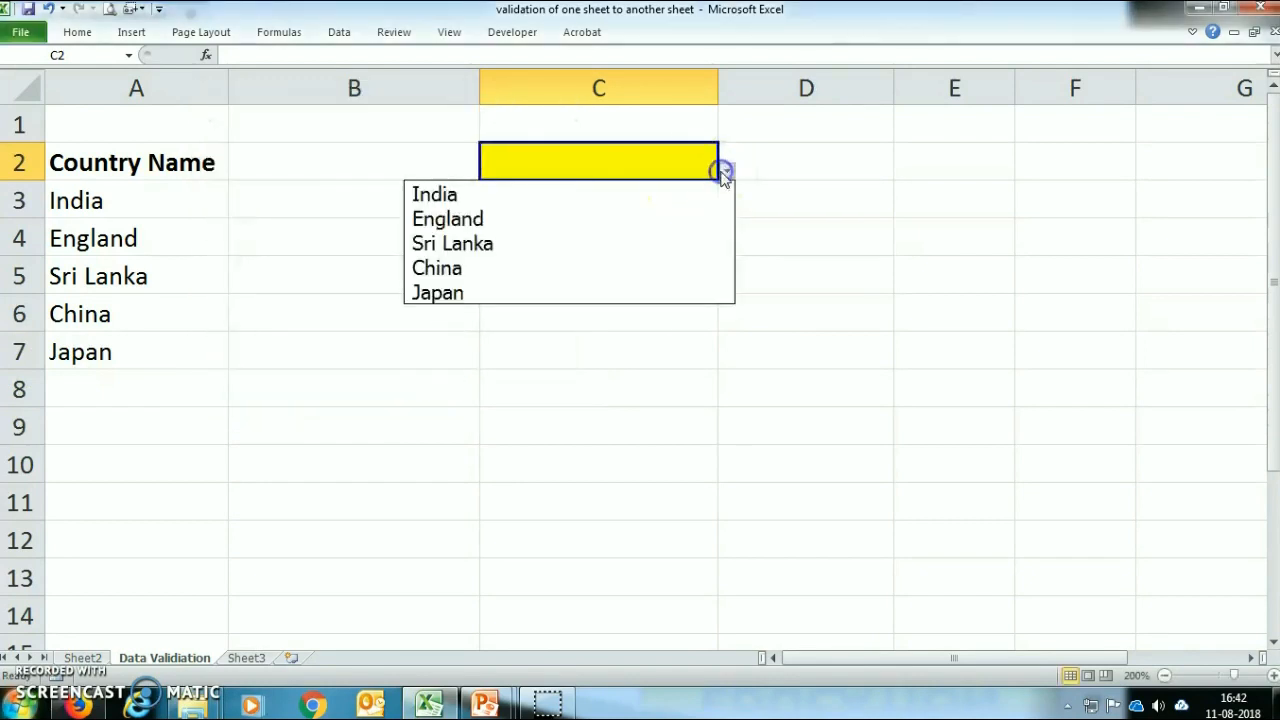
{"action": "left_click", "coordinate": [520, 196]}
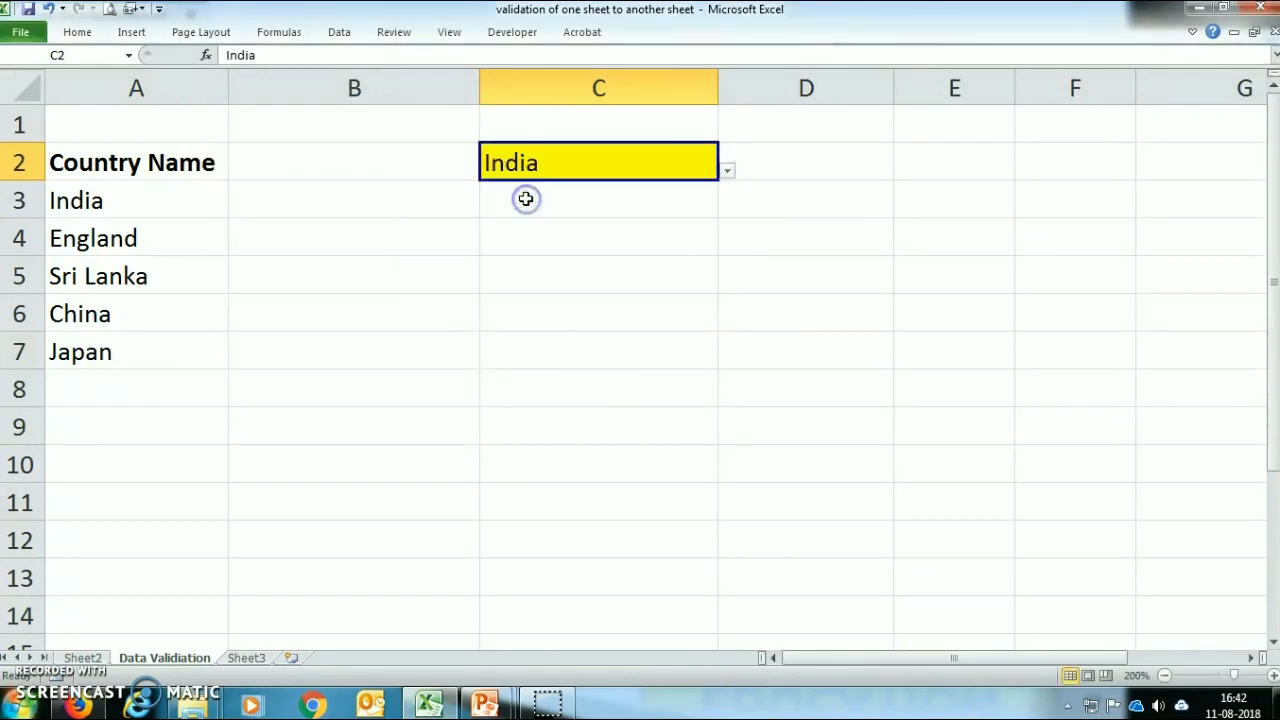
{"action": "left_click", "coordinate": [727, 172]}
{"action": "left_click", "coordinate": [657, 220]}
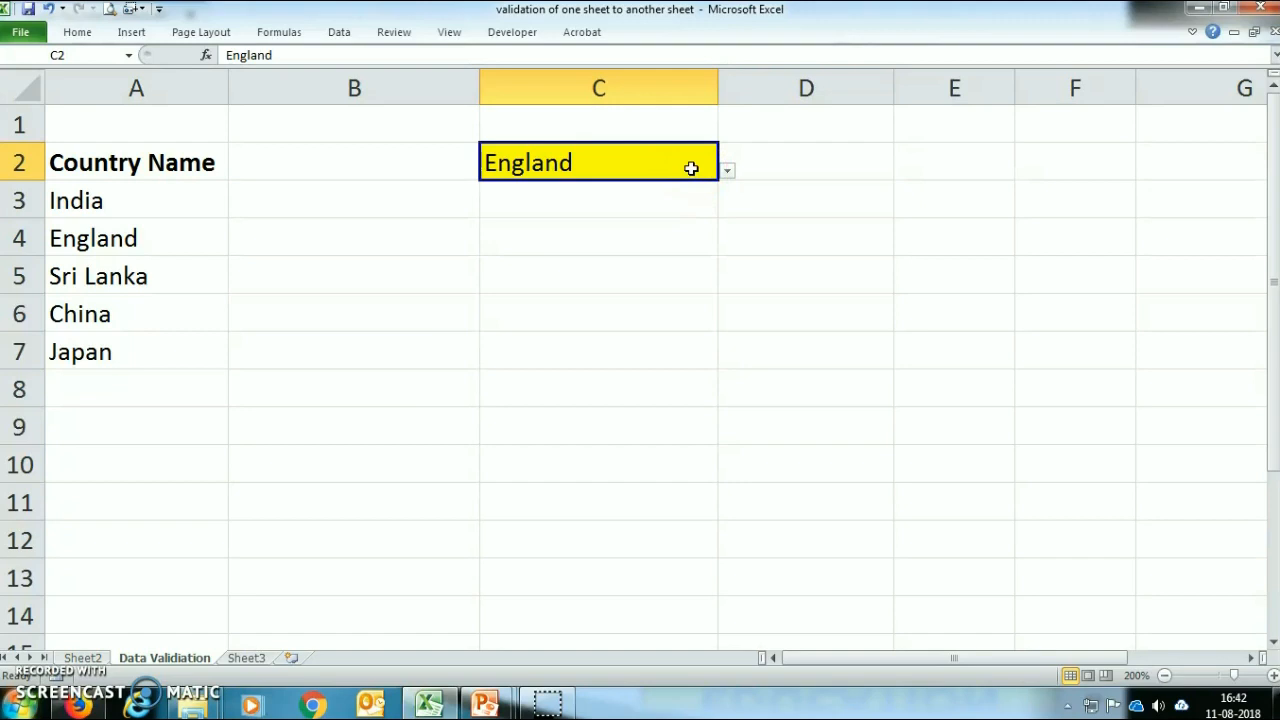
Step: Test the validation of cell C2 with the entry Pakistan, discard it, and enter India instead
{"action": "type", "text": "Pakistan"}
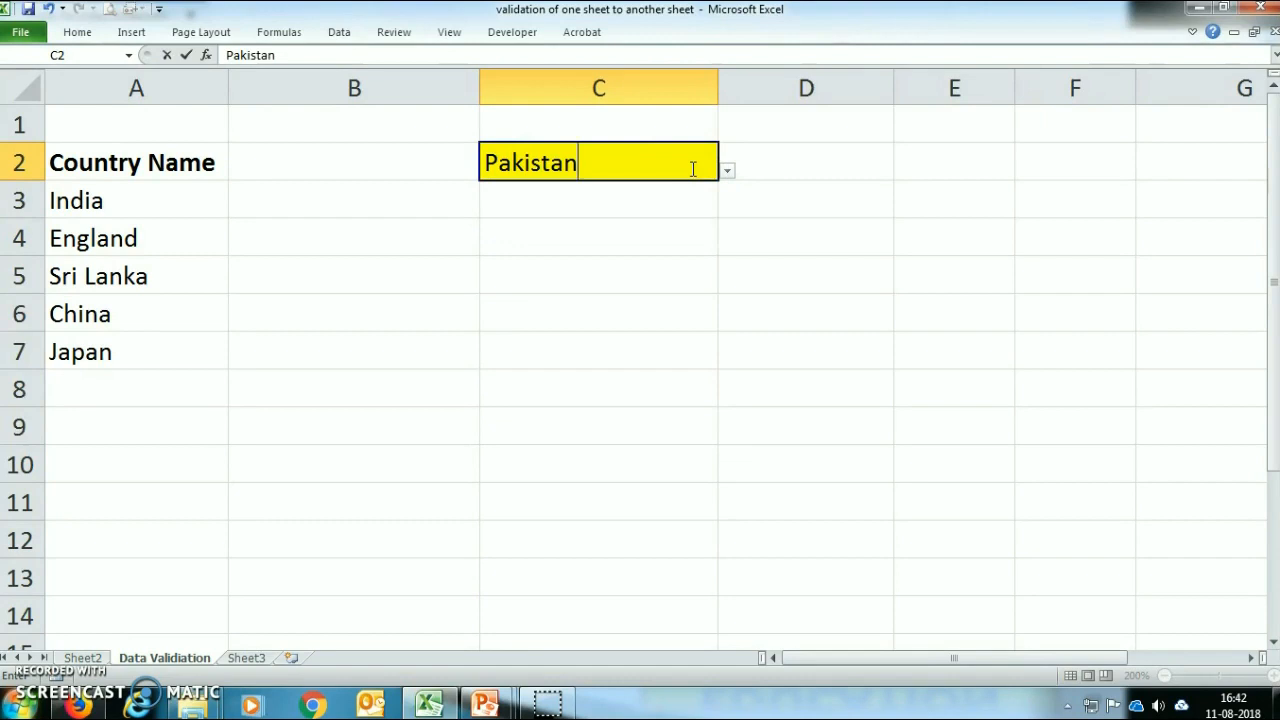
{"action": "key", "text": "Return"}
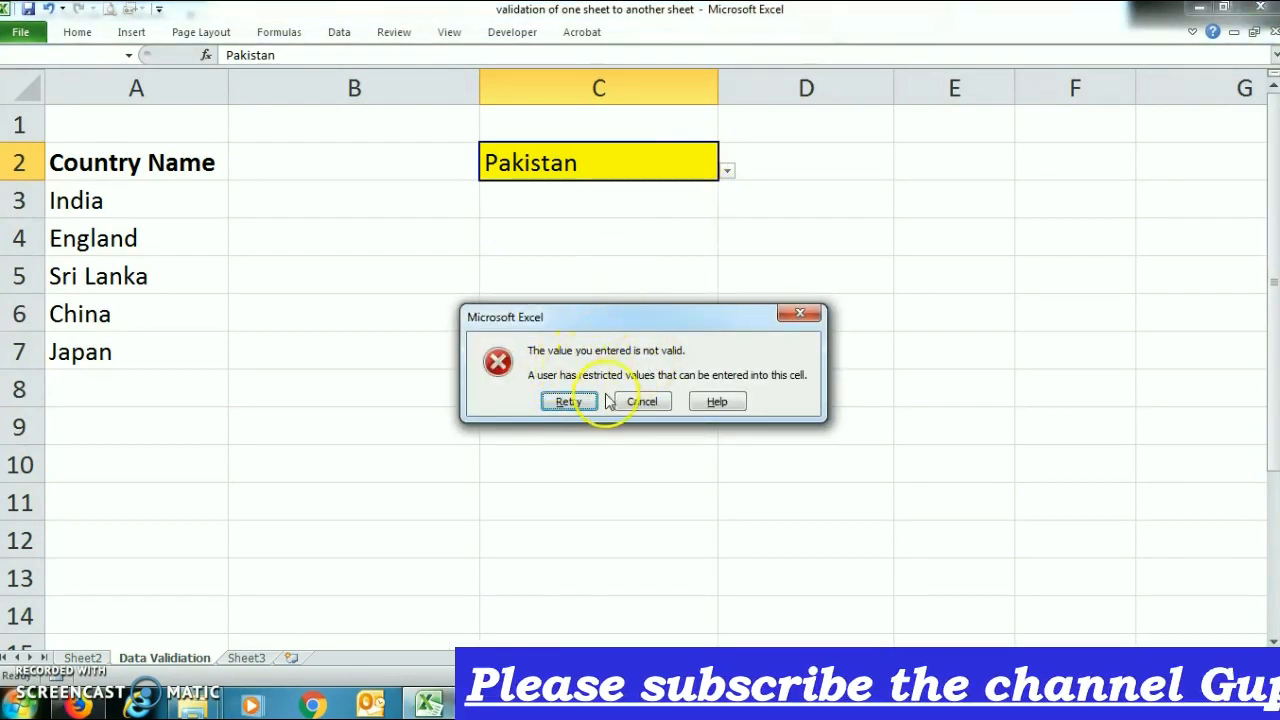
{"action": "left_click", "coordinate": [642, 401]}
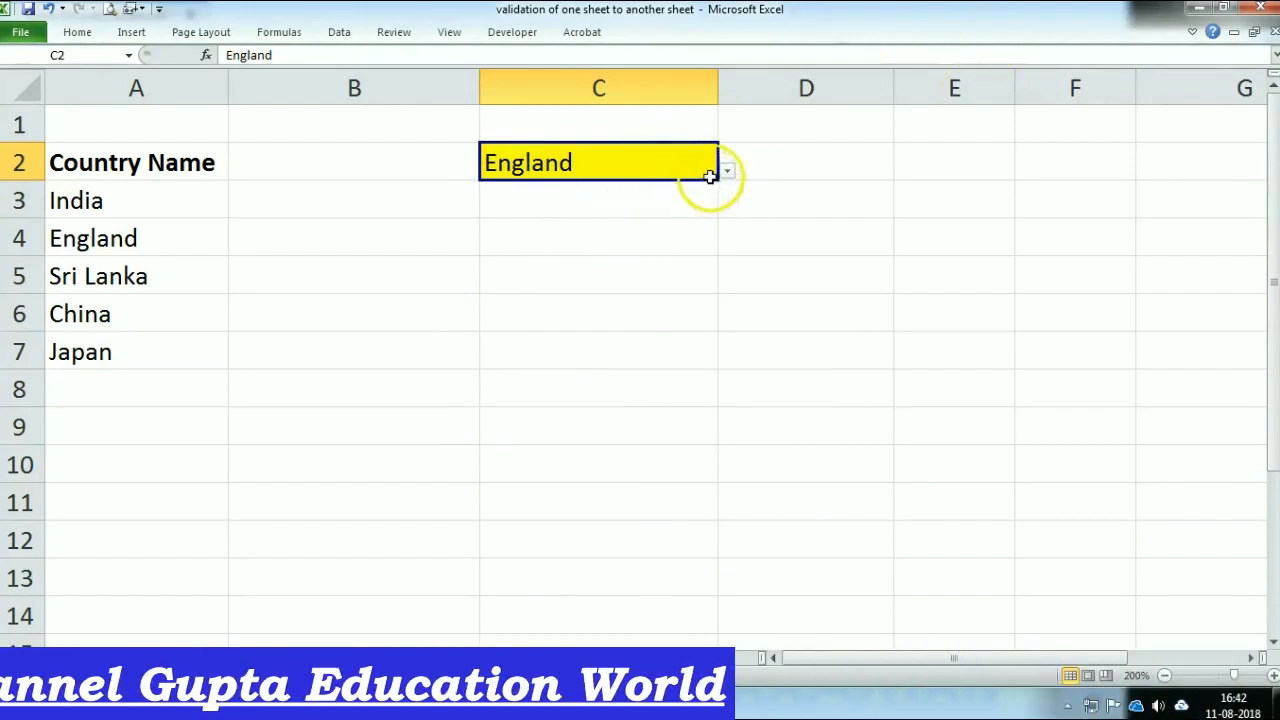
{"action": "type", "text": "India"}
{"action": "key", "text": "Return"}
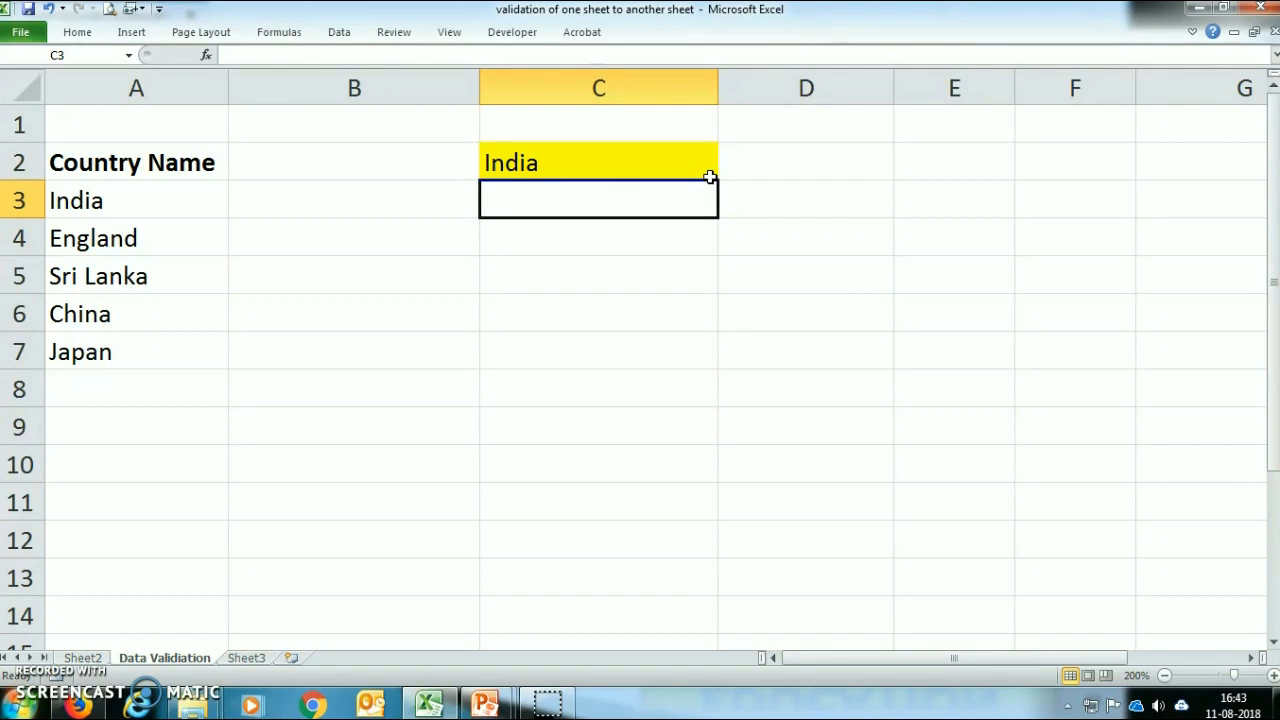
Step: Copy cell C2 and paste only its validation into the yellow cell C2 on Sheet3
{"action": "left_click", "coordinate": [543, 163]}
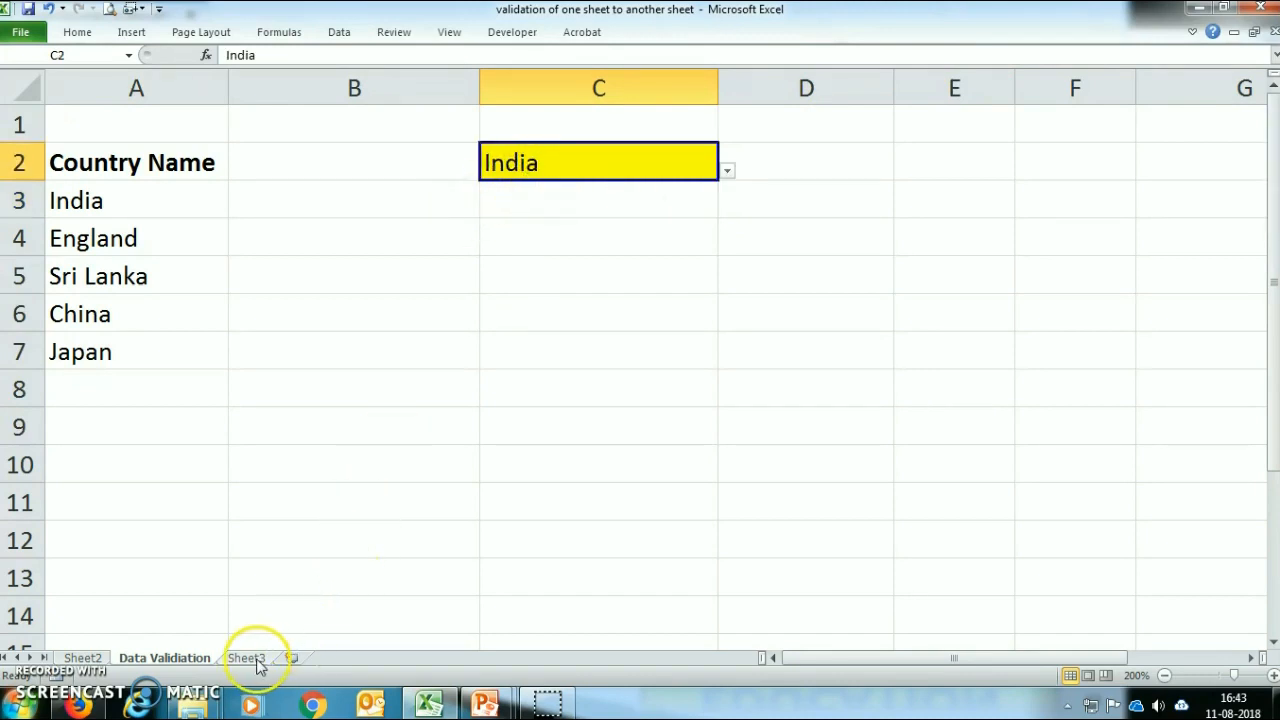
{"action": "right_click", "coordinate": [573, 168]}
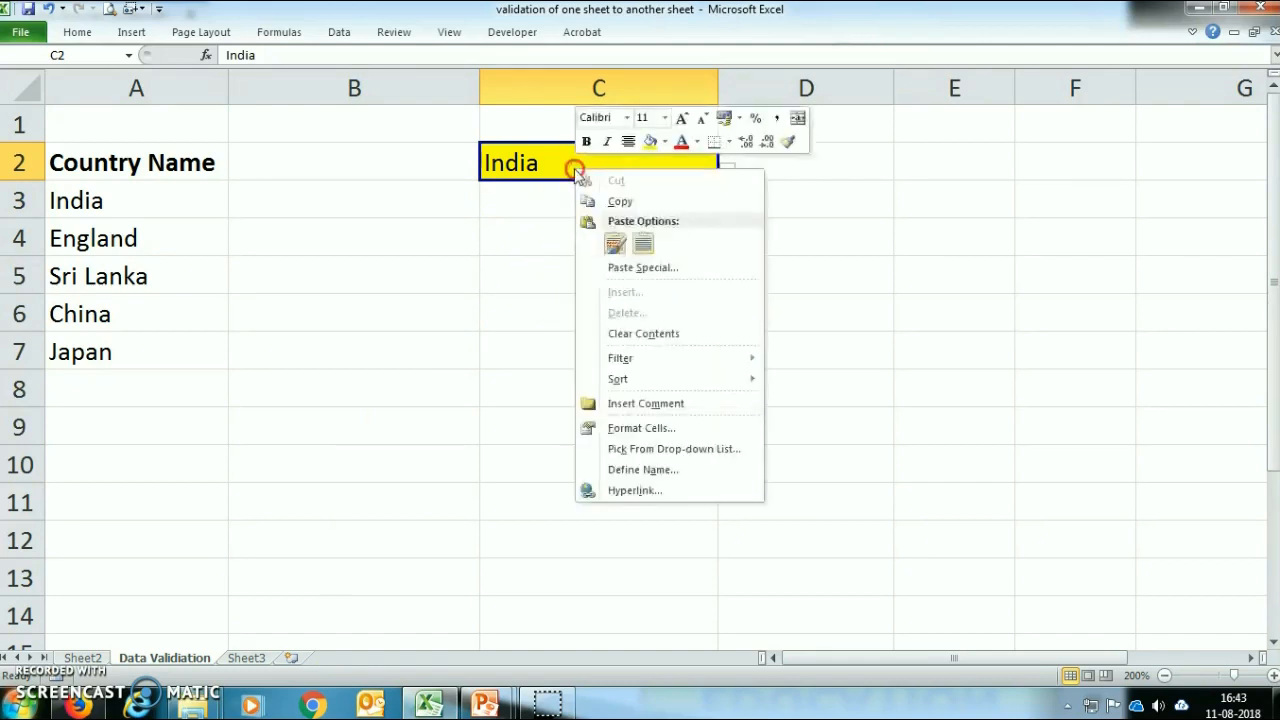
{"action": "left_click", "coordinate": [620, 202]}
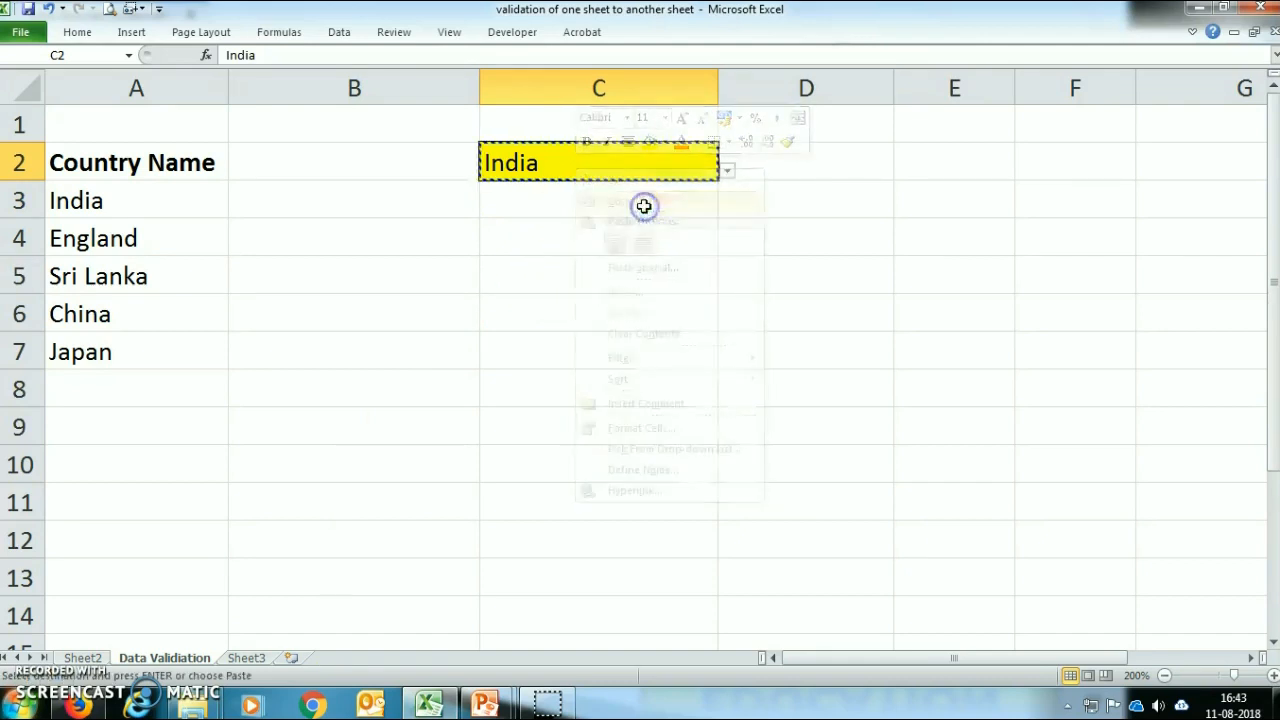
{"action": "left_click", "coordinate": [250, 658]}
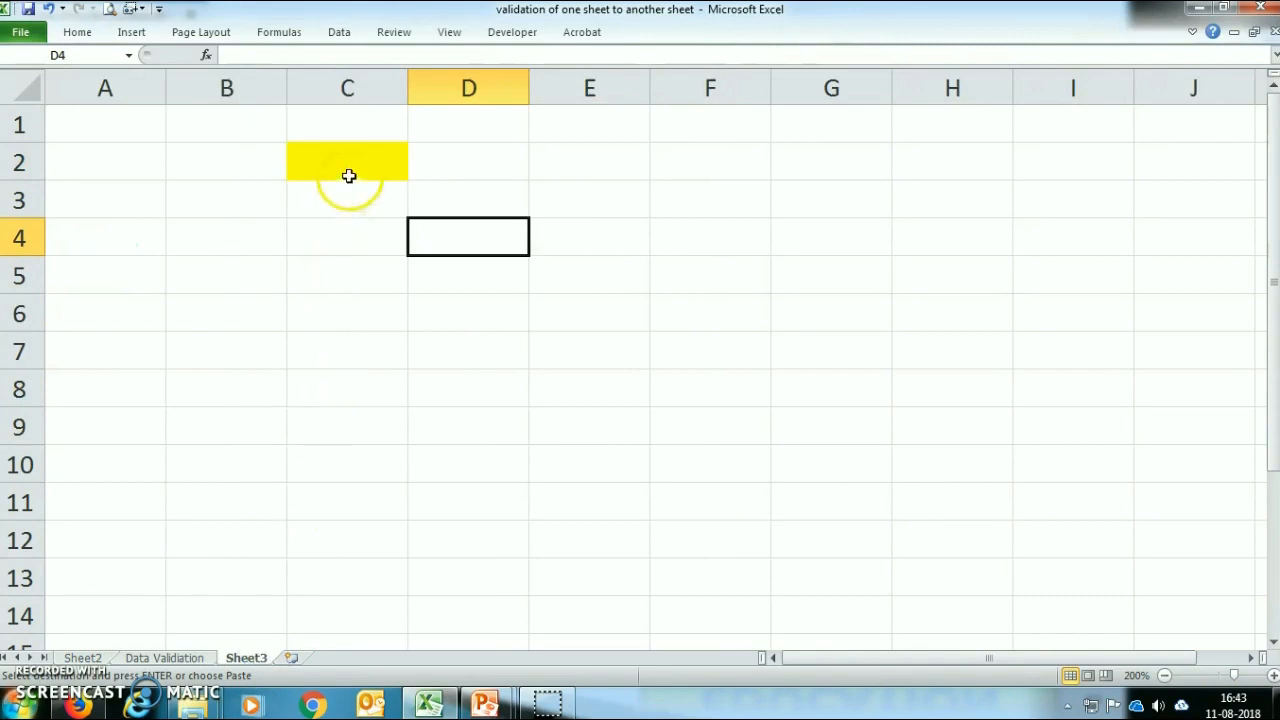
{"action": "left_click", "coordinate": [350, 168]}
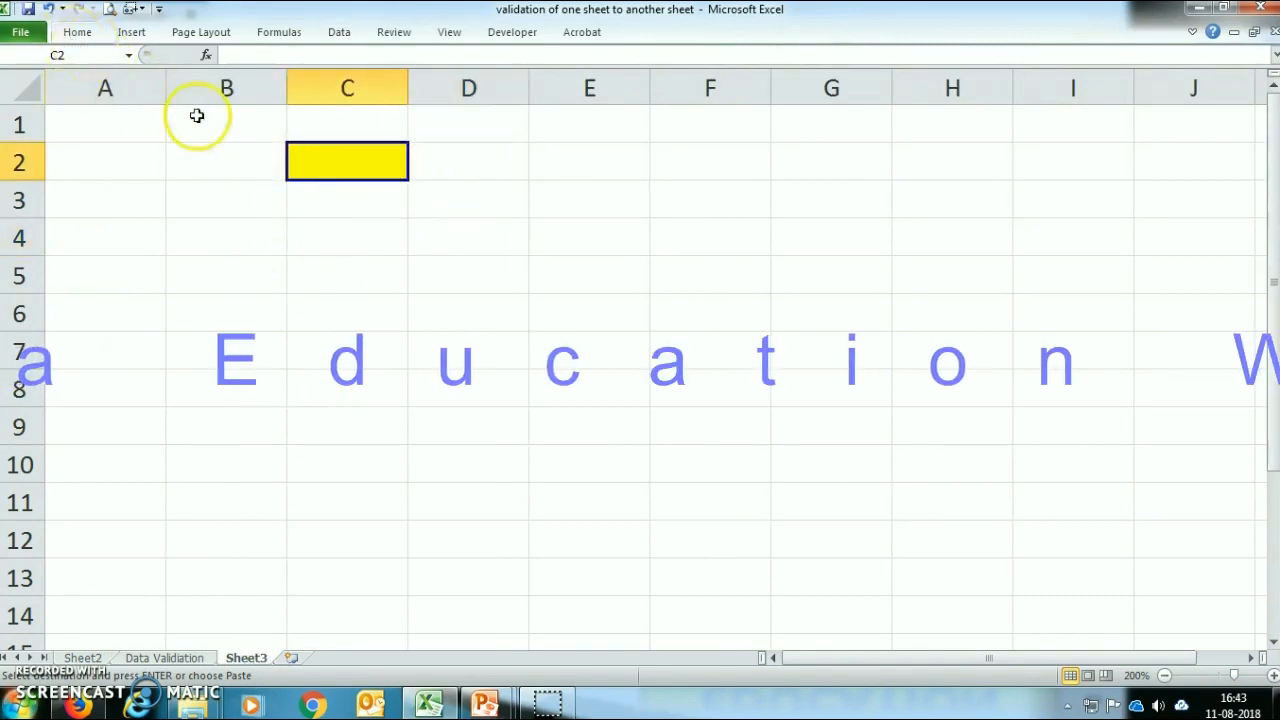
{"action": "right_click", "coordinate": [338, 157]}
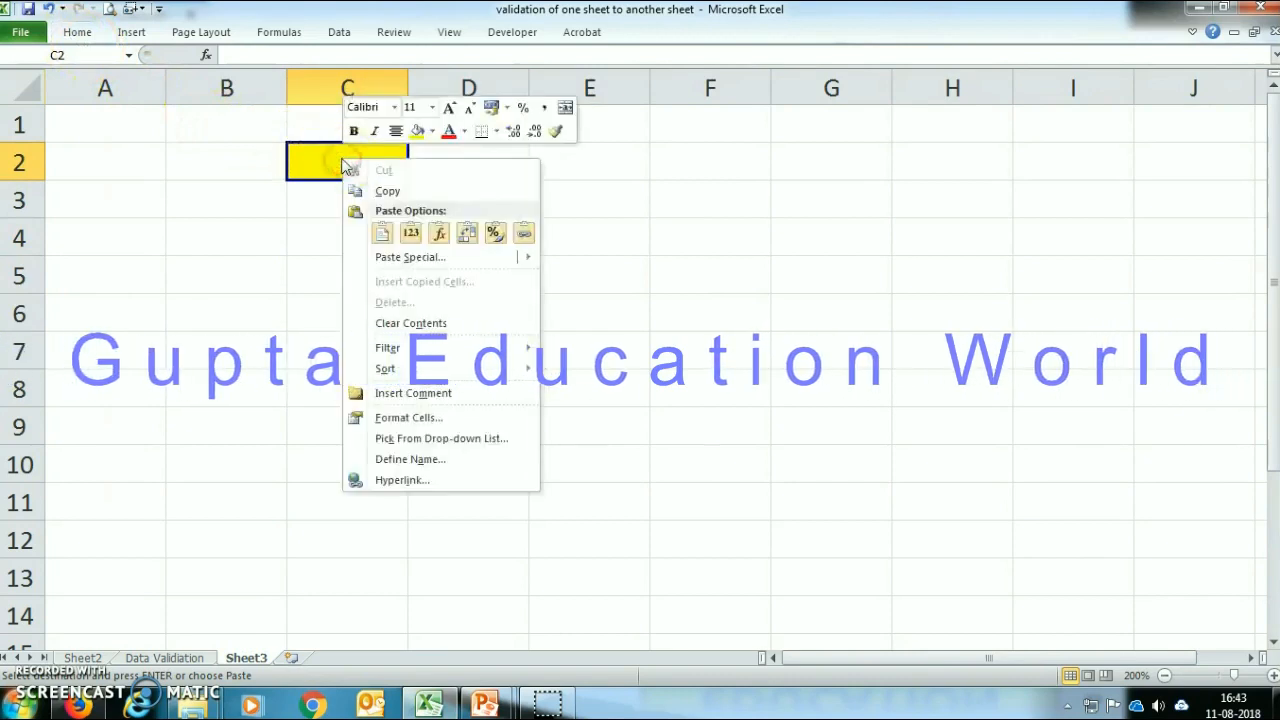
{"action": "mouse_move", "coordinate": [405, 260]}
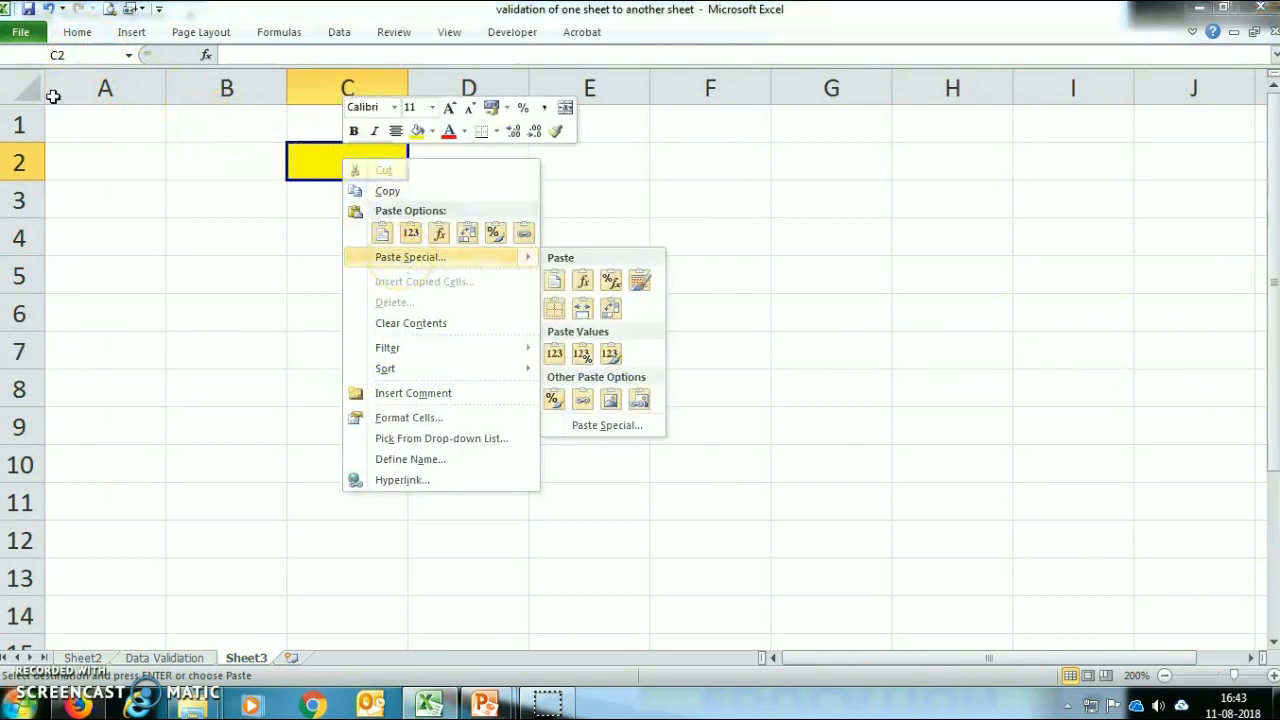
{"action": "left_click", "coordinate": [405, 260]}
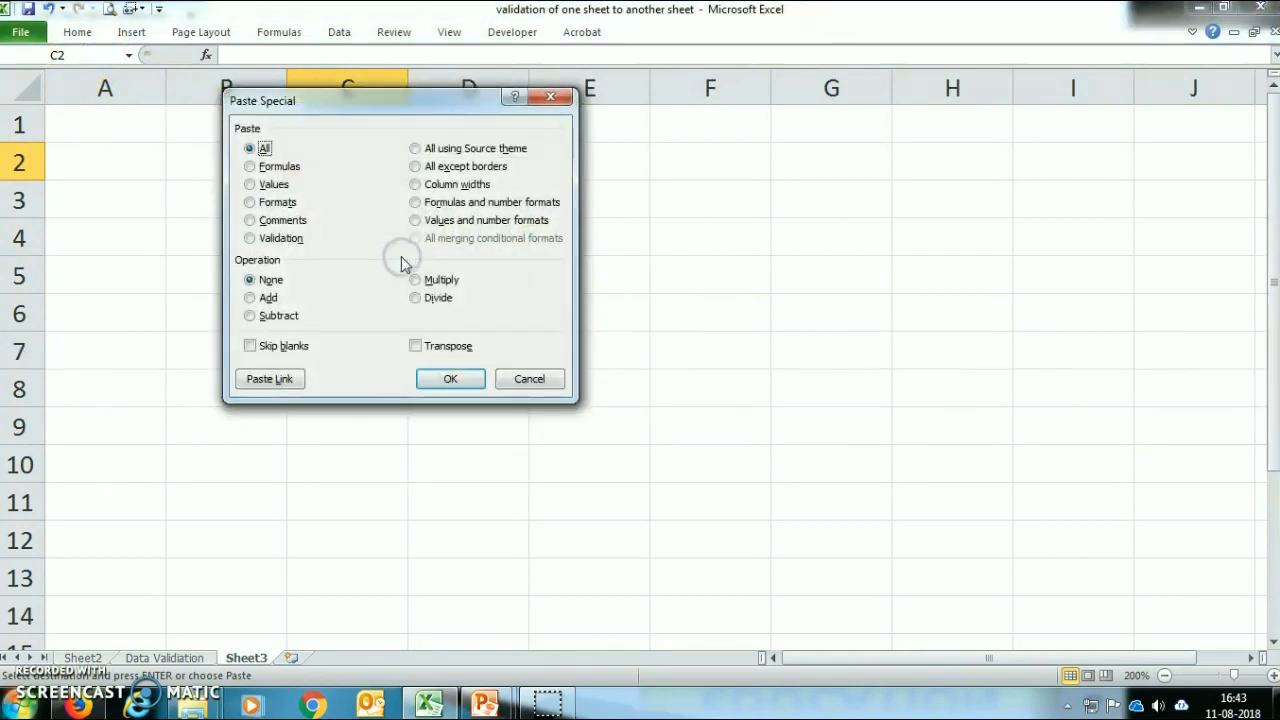
{"action": "left_click", "coordinate": [250, 238]}
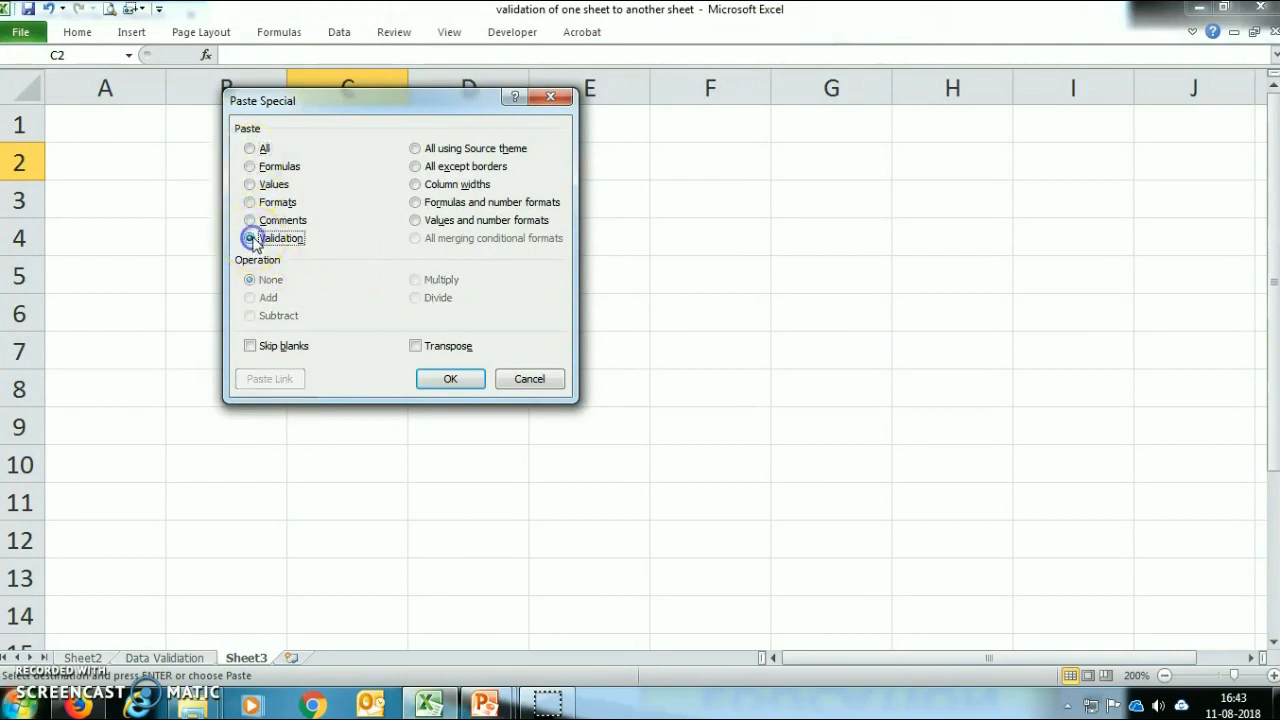
{"action": "left_click", "coordinate": [450, 380]}
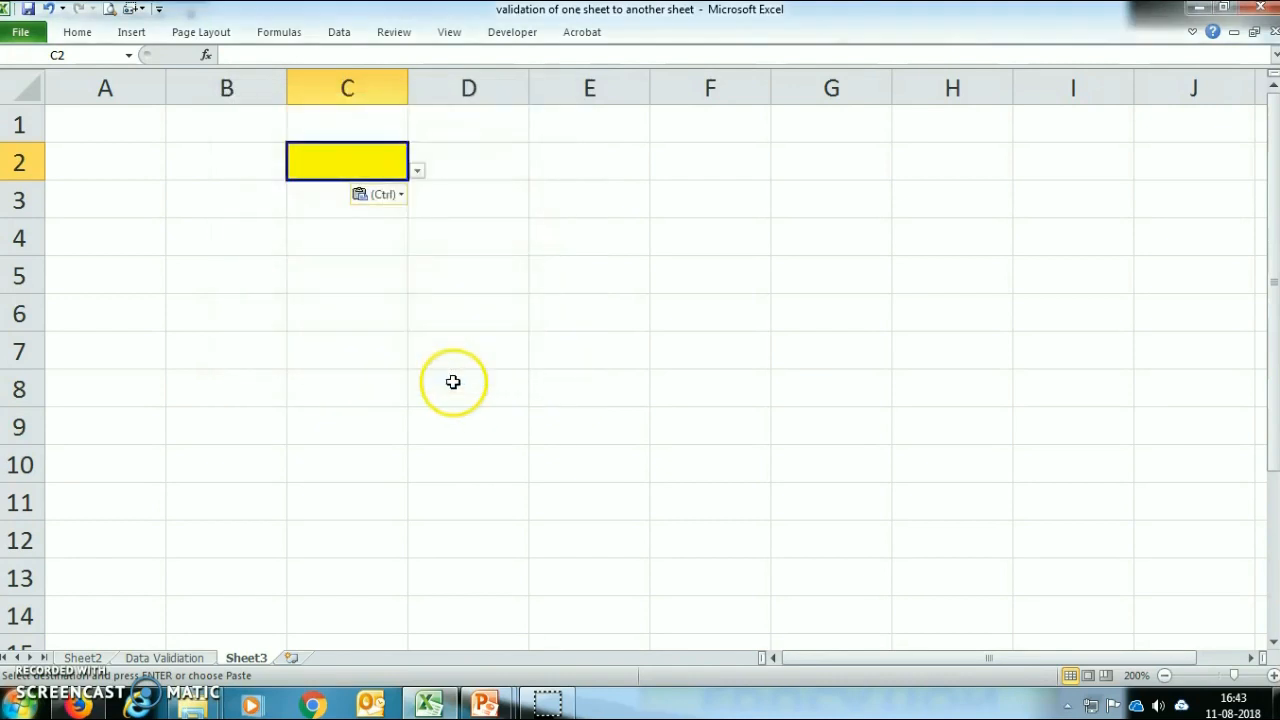
Step: Test the copied drop-down list in cell C2 of Sheet3 by choosing India, England, Sri Lanka, and China in turn
{"action": "left_click", "coordinate": [417, 170]}
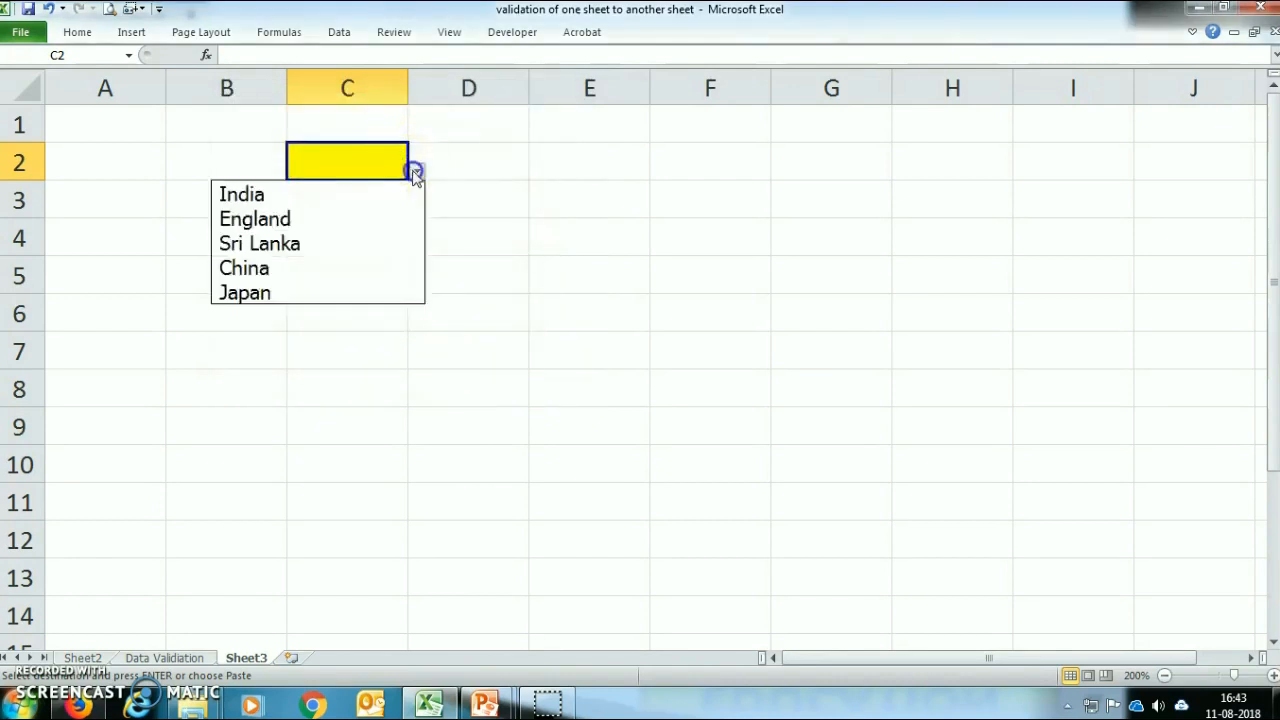
{"action": "left_click", "coordinate": [349, 200]}
{"action": "left_click", "coordinate": [417, 172]}
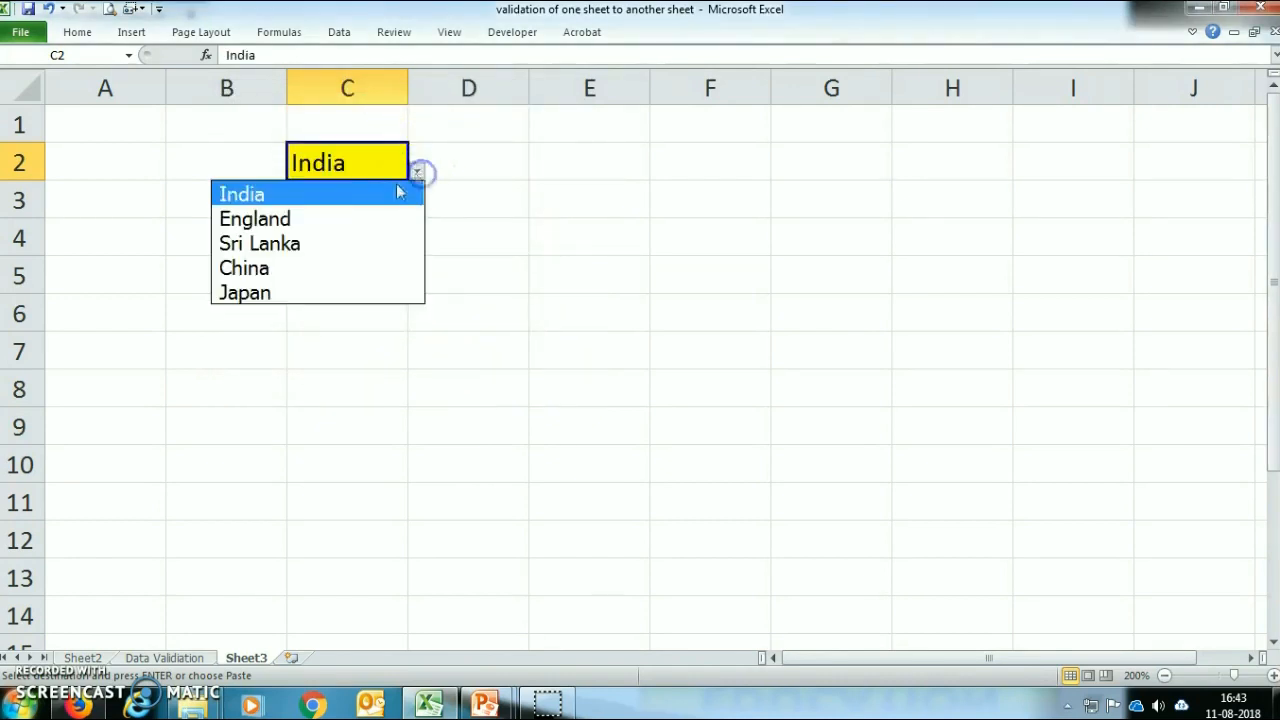
{"action": "left_click", "coordinate": [351, 218]}
{"action": "left_click", "coordinate": [417, 172]}
{"action": "left_click", "coordinate": [357, 245]}
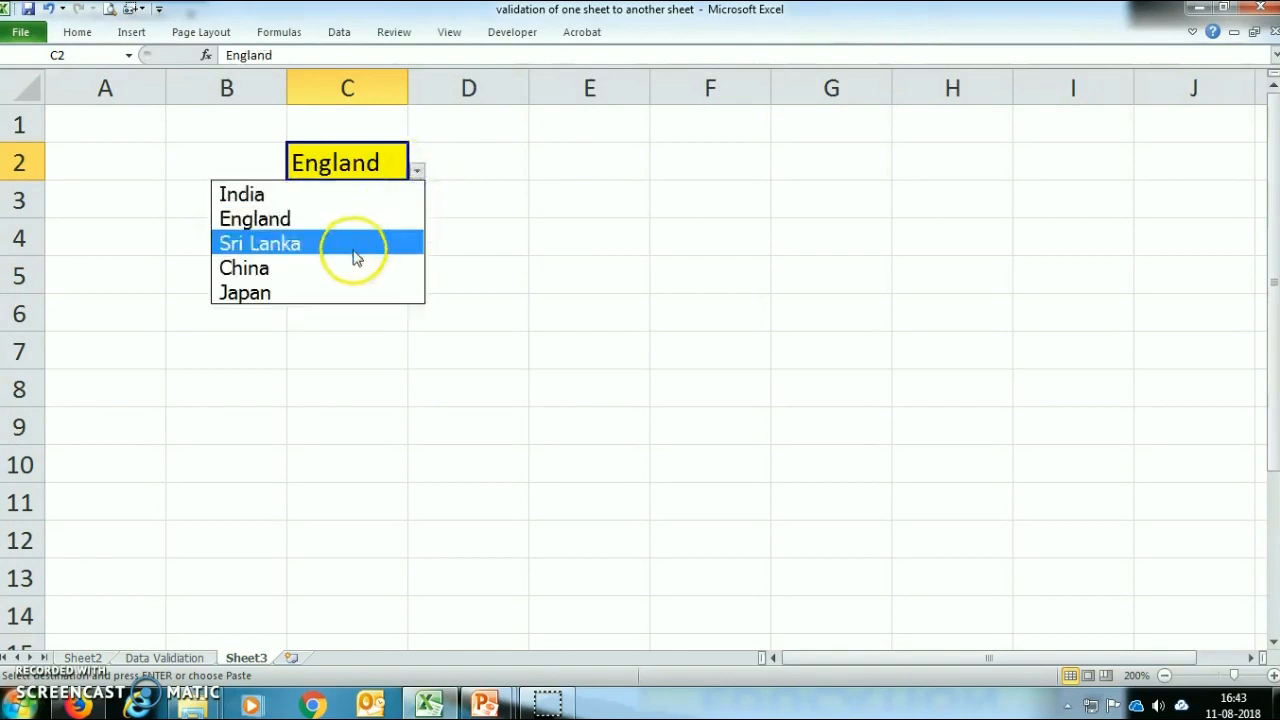
{"action": "left_click", "coordinate": [417, 170]}
{"action": "left_click", "coordinate": [364, 268]}
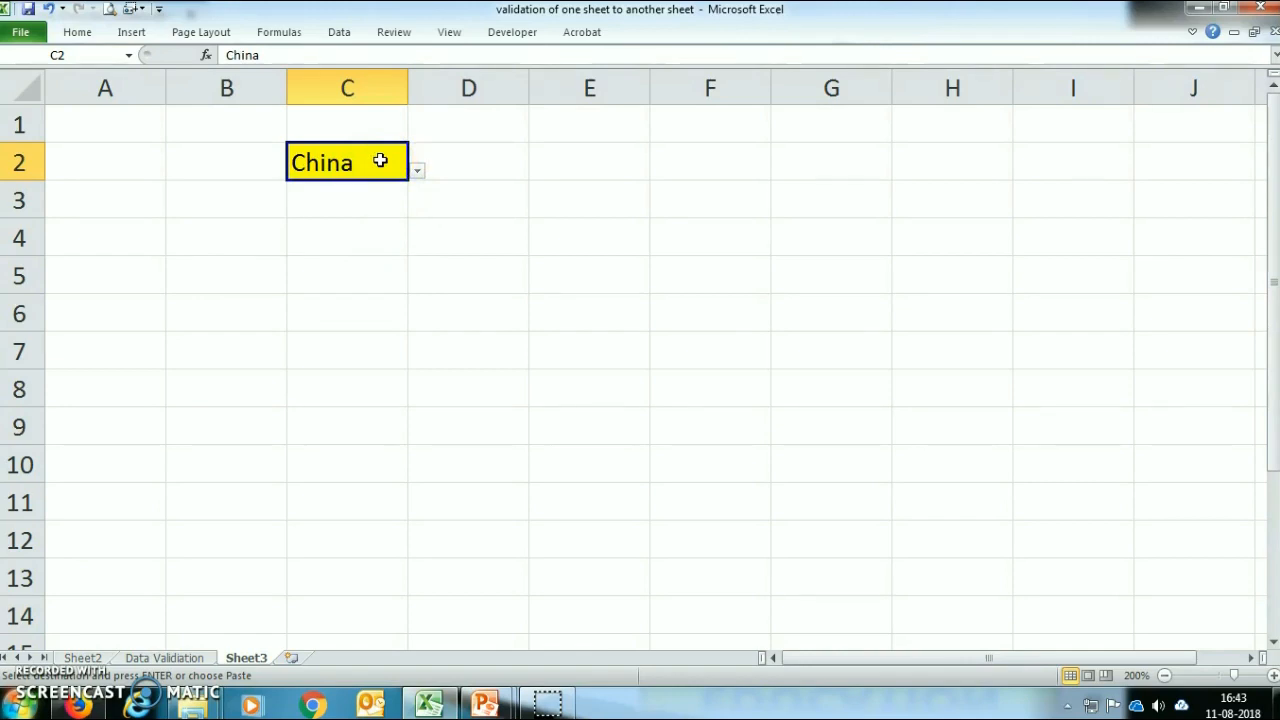
Step: Test the validation of cell C2 on Sheet3 with the entries Pakistan and ABC, discarding each one
{"action": "type", "text": "Pakistan"}
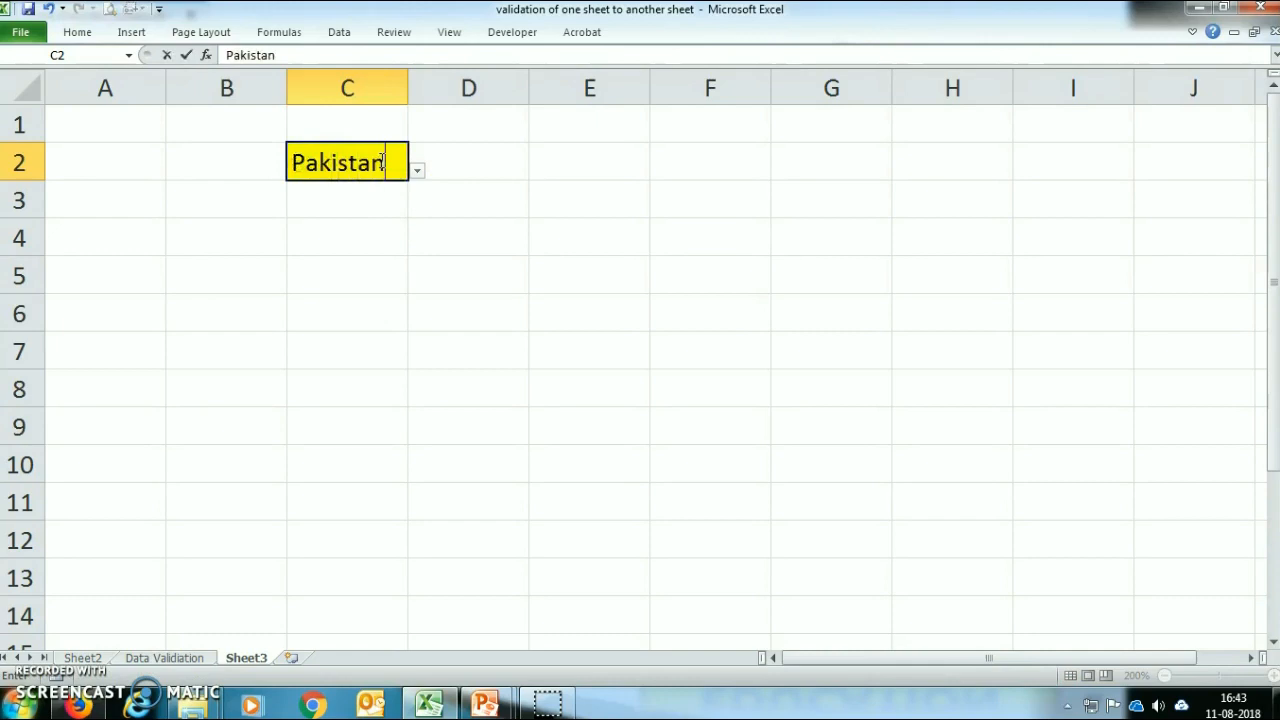
{"action": "key", "text": "Return"}
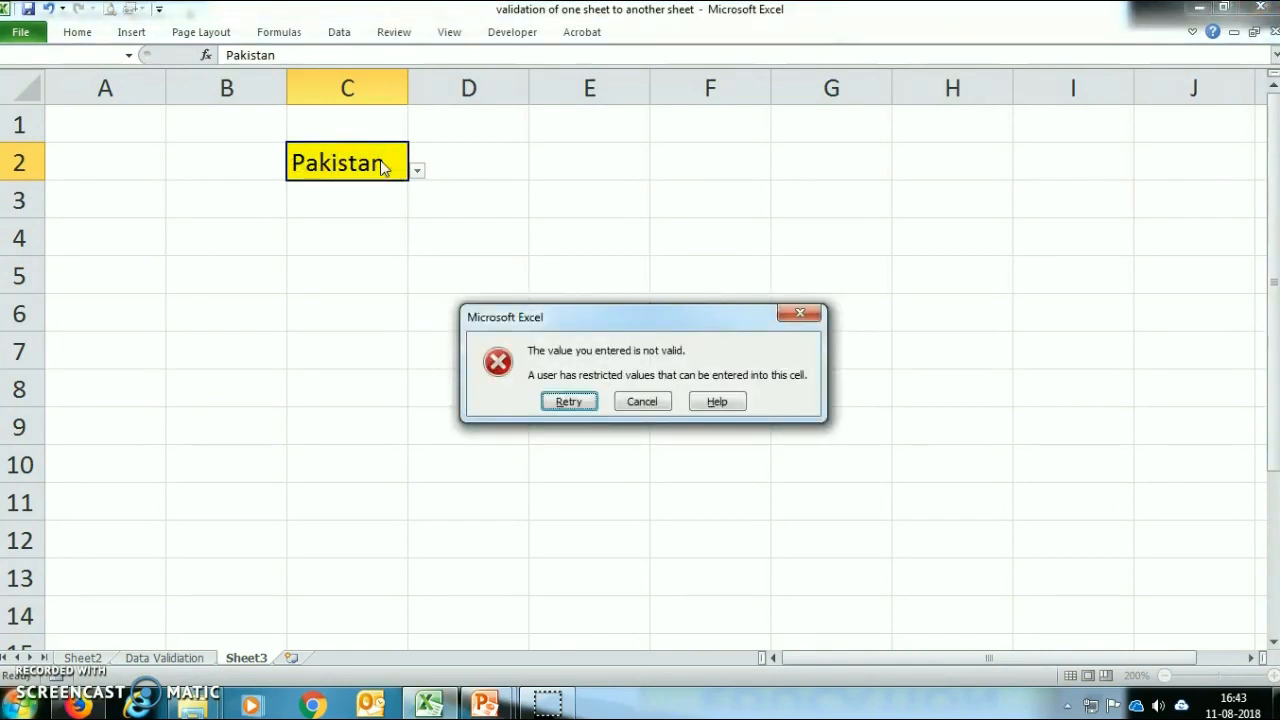
{"action": "key", "text": "Escape"}
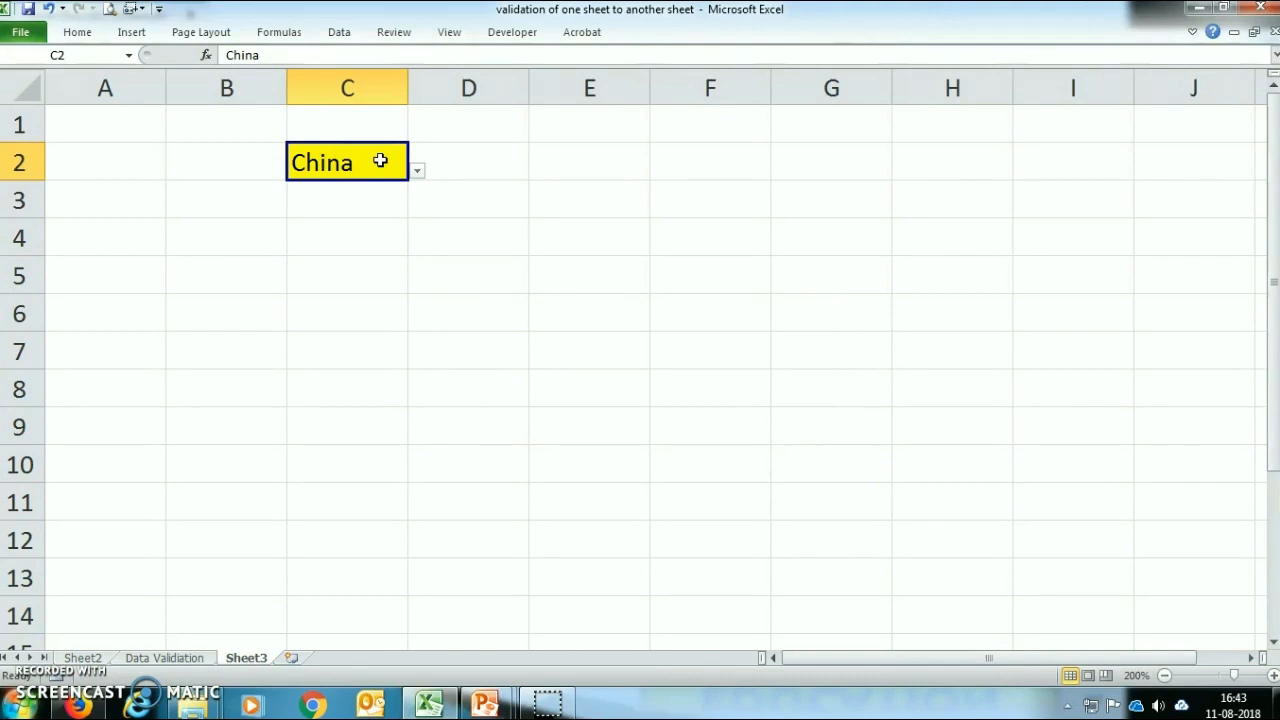
{"action": "type", "text": "ABC"}
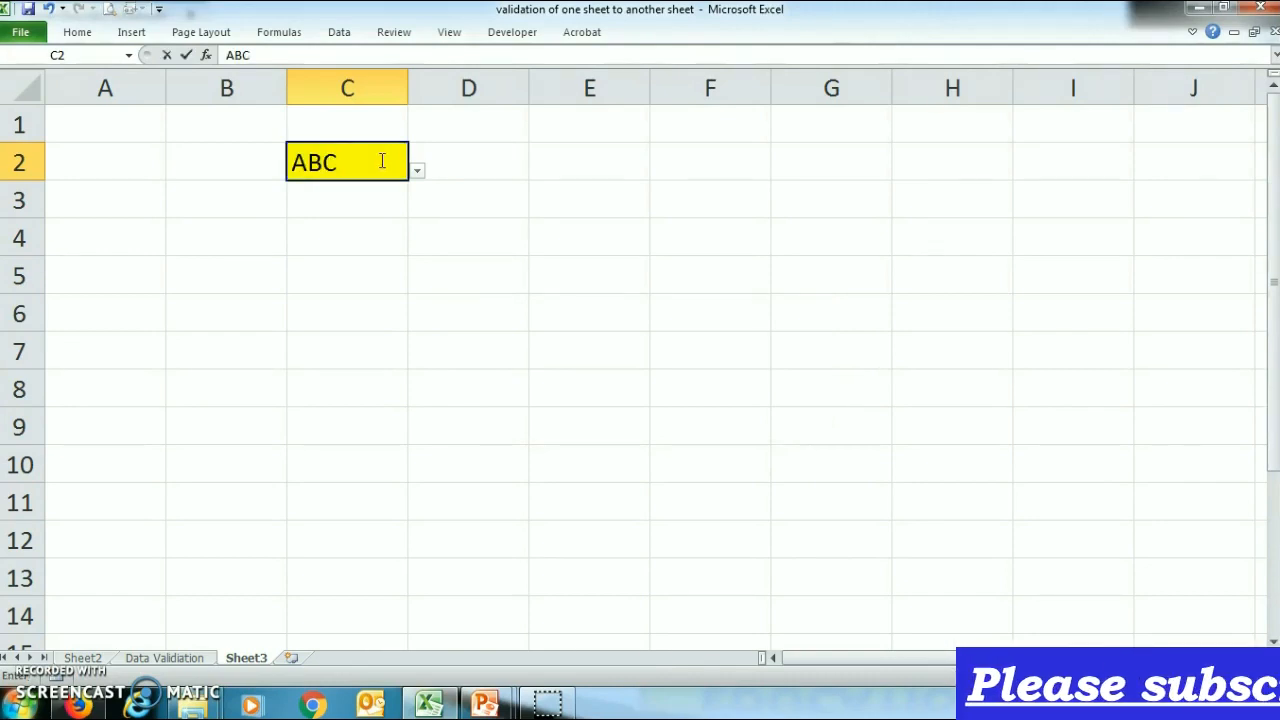
{"action": "key", "text": "Return"}
{"action": "key", "text": "Escape"}
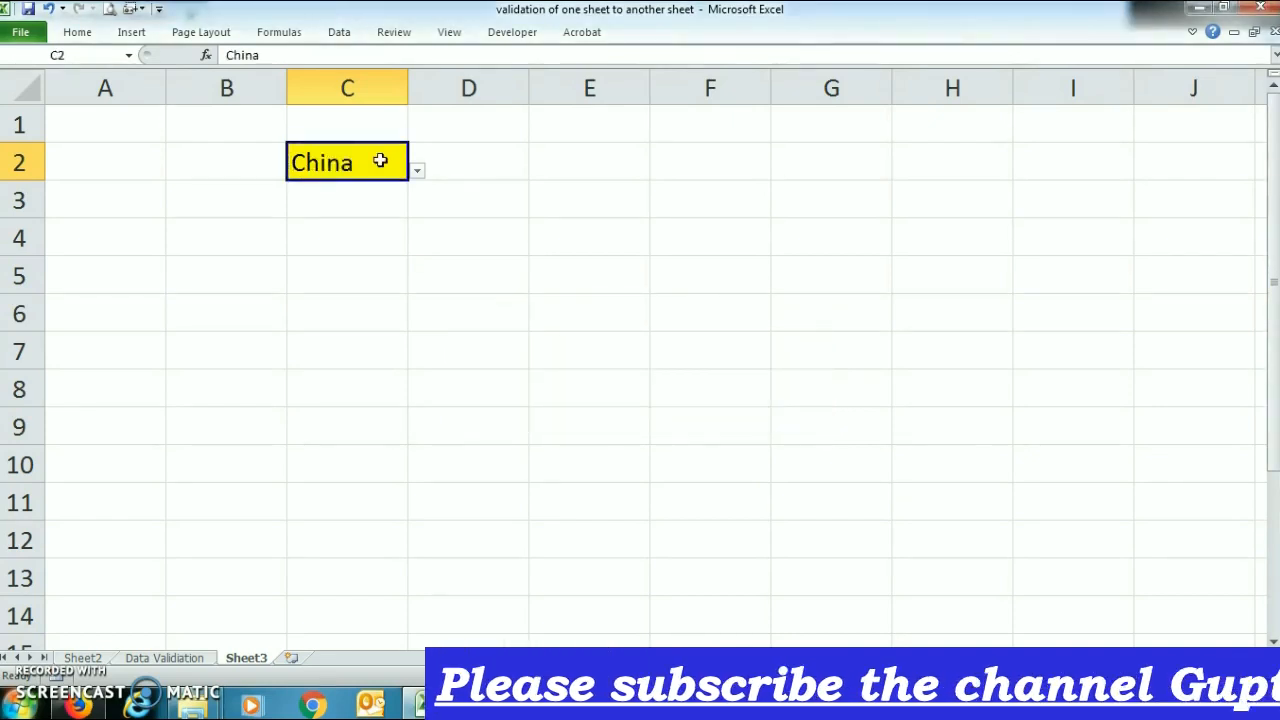
Step: Enter the listed country China in cell C2 on Sheet3, and replace it with India
{"action": "type", "text": "China"}
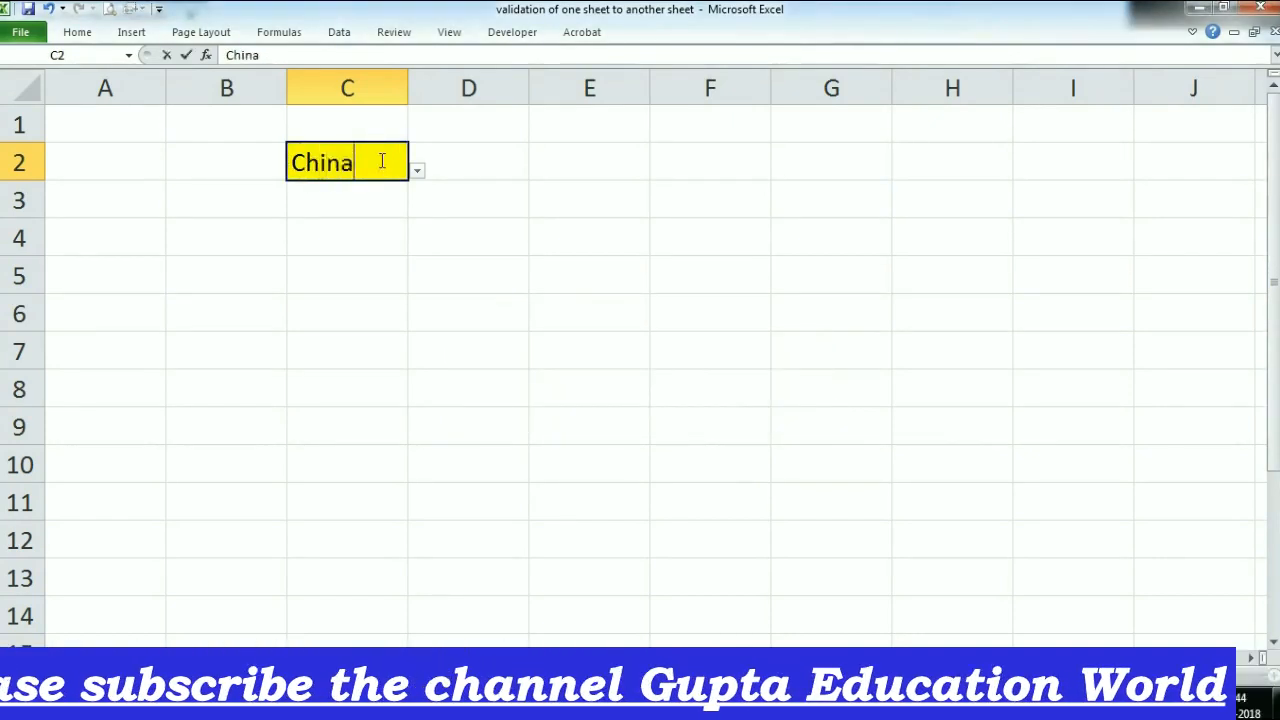
{"action": "key", "text": "Return"}
{"action": "left_click", "coordinate": [380, 160]}
{"action": "type", "text": "I"}
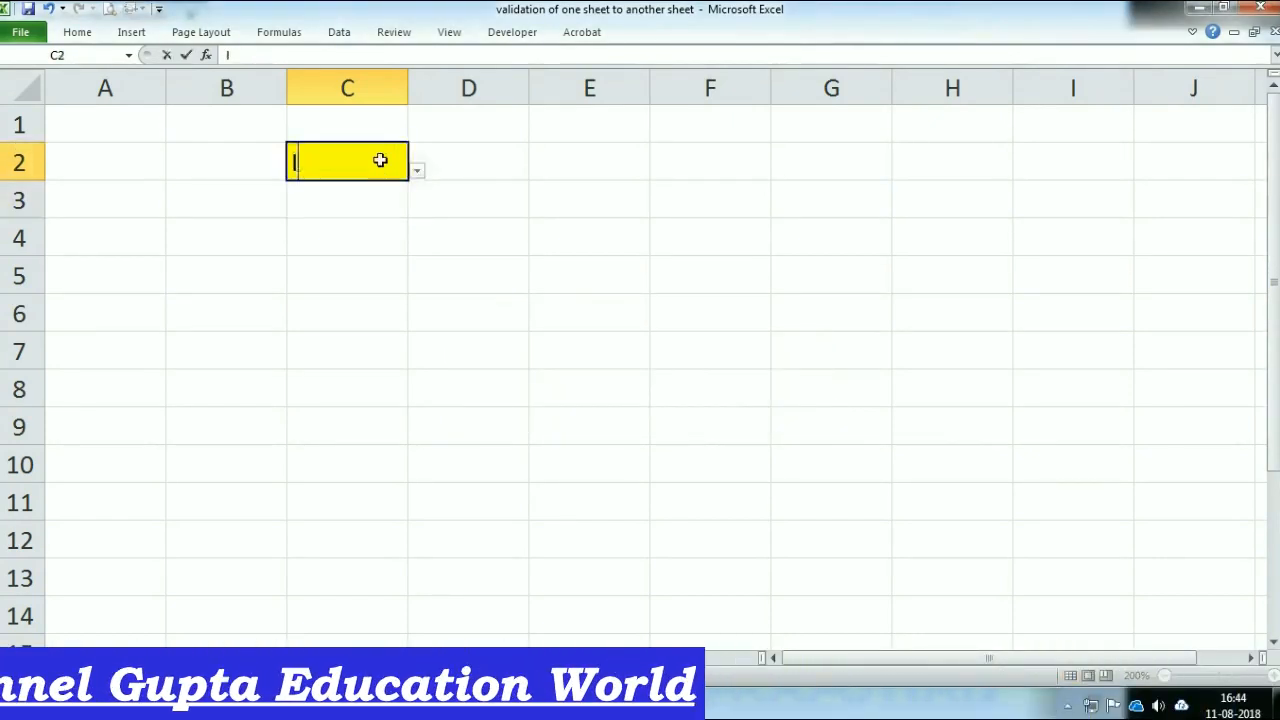
{"action": "type", "text": "ndia"}
{"action": "key", "text": "Return"}
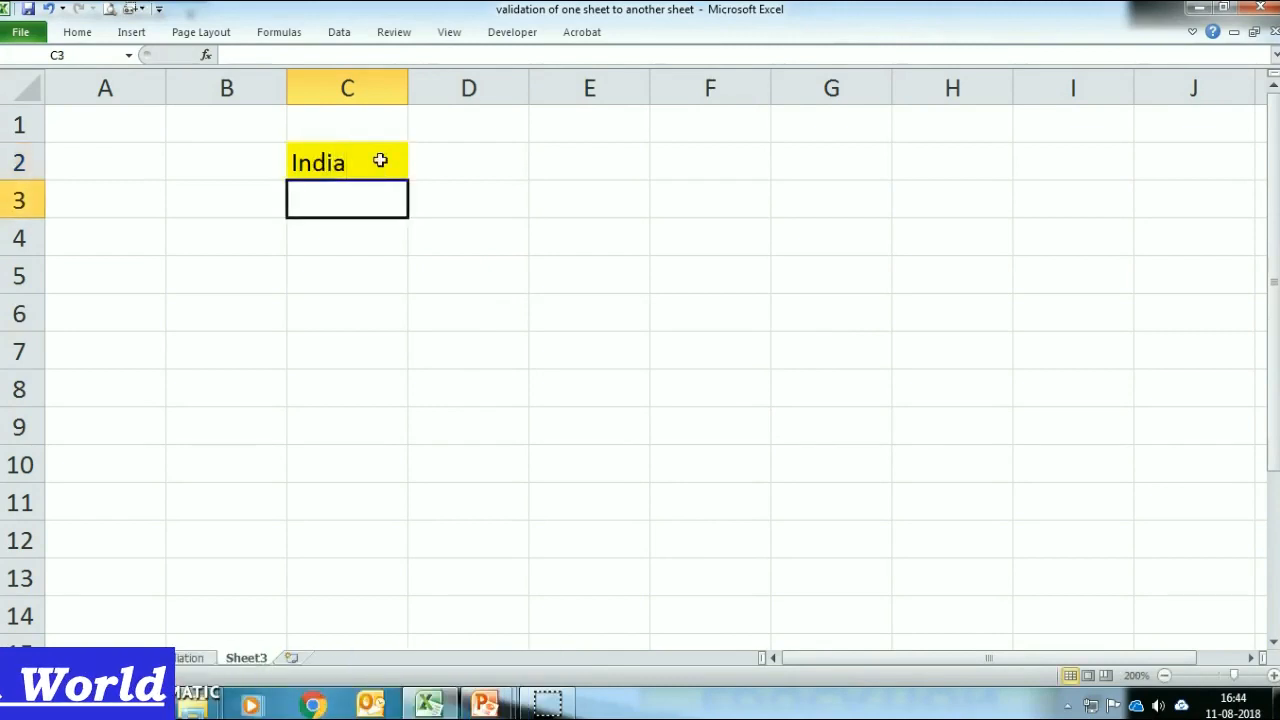
Step: Check the source country names in column A of the Data Validation sheet, and return to Sheet3
{"action": "left_click", "coordinate": [164, 657]}
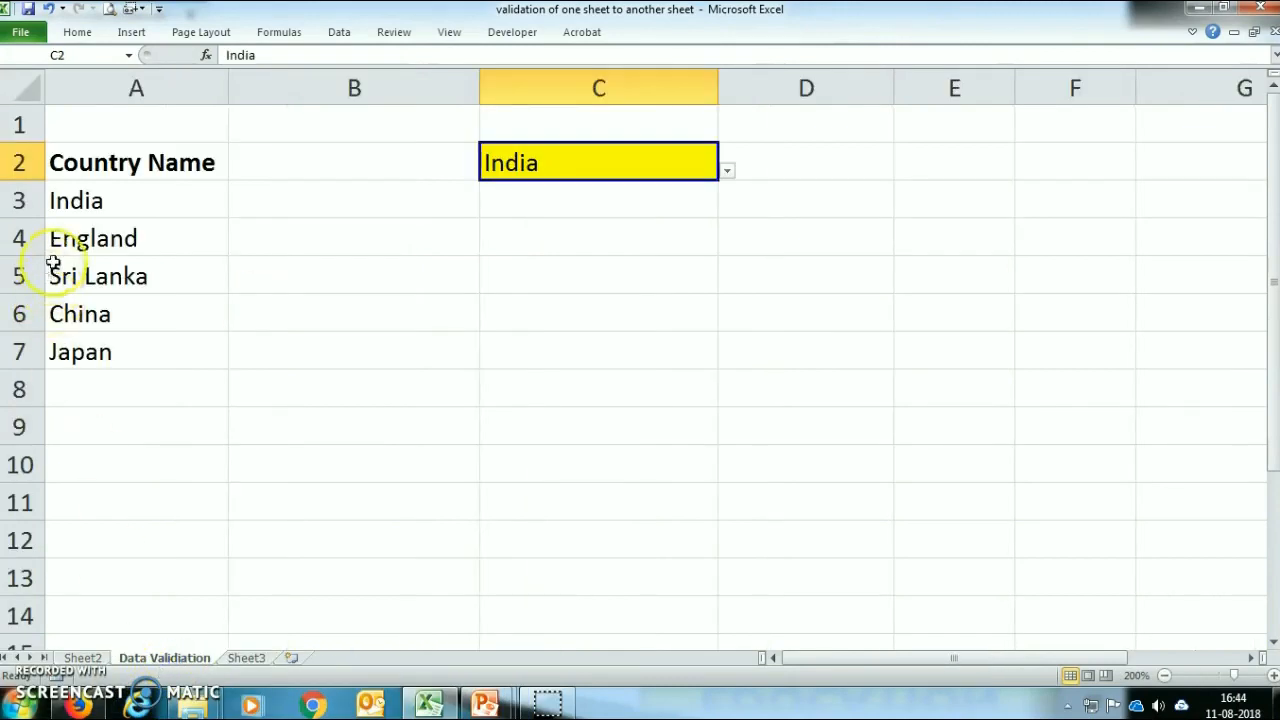
{"action": "left_click", "coordinate": [82, 199]}
{"action": "left_click_drag", "start_coordinate": [102, 277], "coordinate": [95, 314]}
{"action": "left_click", "coordinate": [246, 657]}
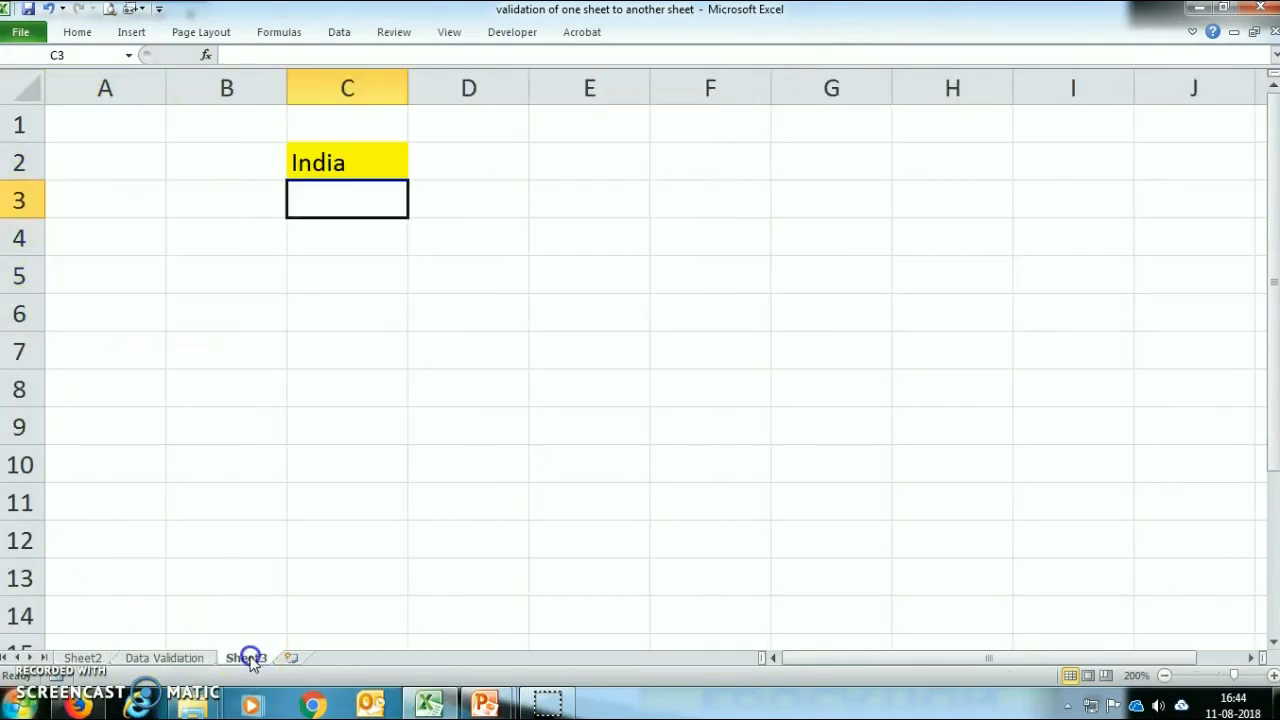